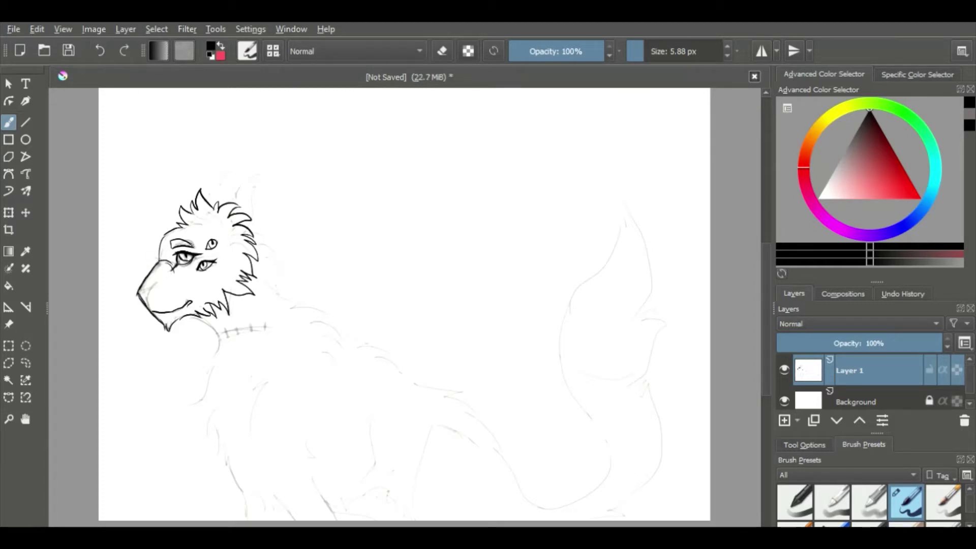
Step: Ink the inner cheek fur, both ears and the fur tufts at the back of the creature's head
left_click_drag(226, 233, 239, 260)
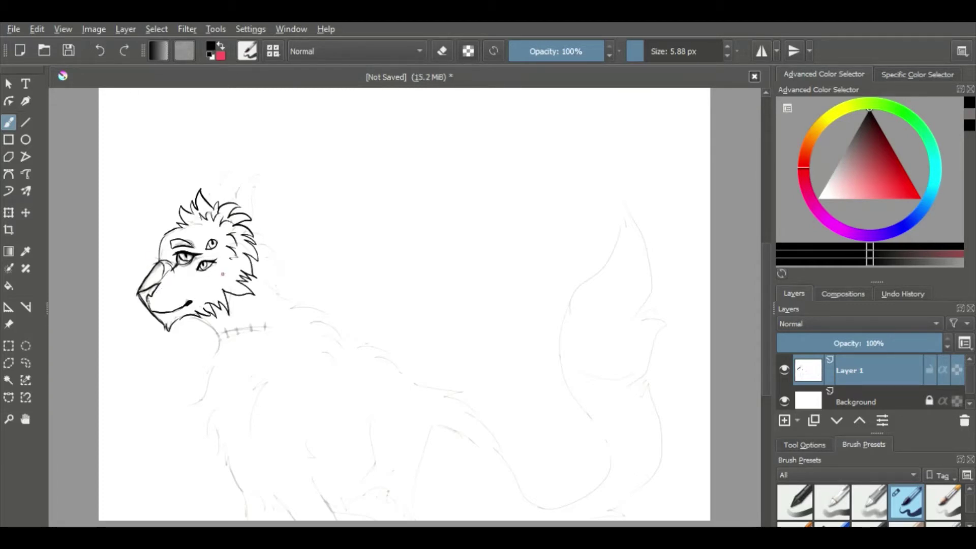
mouse_move(206, 203)
left_mouse_down()
mouse_move(249, 175)
mouse_move(221, 163)
left_mouse_up()
left_click_drag(248, 226, 282, 295)
Step: Ink the collar around the neck with its row of curved spikes
mouse_move(208, 315)
left_mouse_down()
mouse_move(219, 357)
mouse_move(298, 293)
left_mouse_up()
left_click_drag(219, 350, 234, 367)
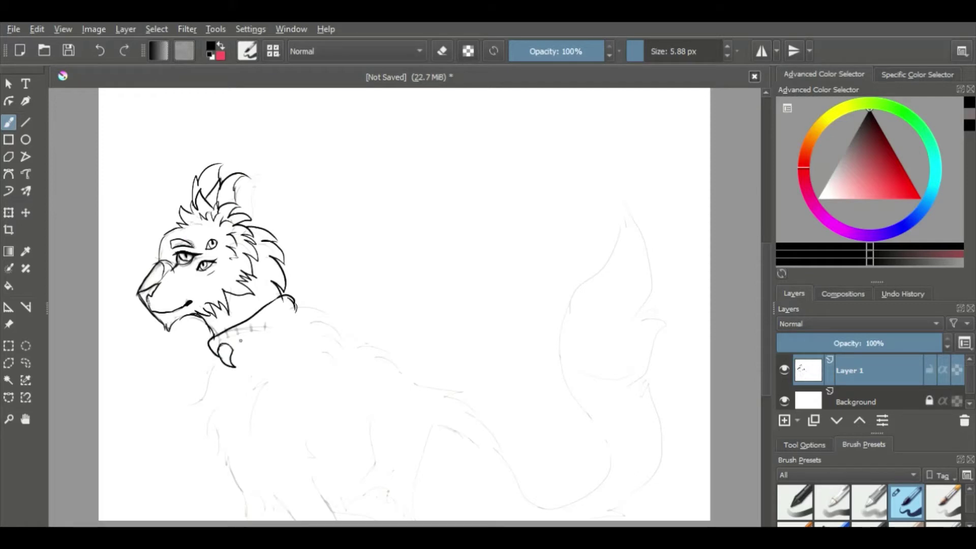
left_click_drag(244, 330, 264, 348)
left_click_drag(272, 313, 292, 330)
Step: Ink the shoulder fur, the shaggy chest outline and the front legs over the sketch
mouse_move(294, 294)
left_mouse_down()
mouse_move(350, 345)
mouse_move(336, 364)
left_mouse_up()
left_click_drag(216, 358, 218, 440)
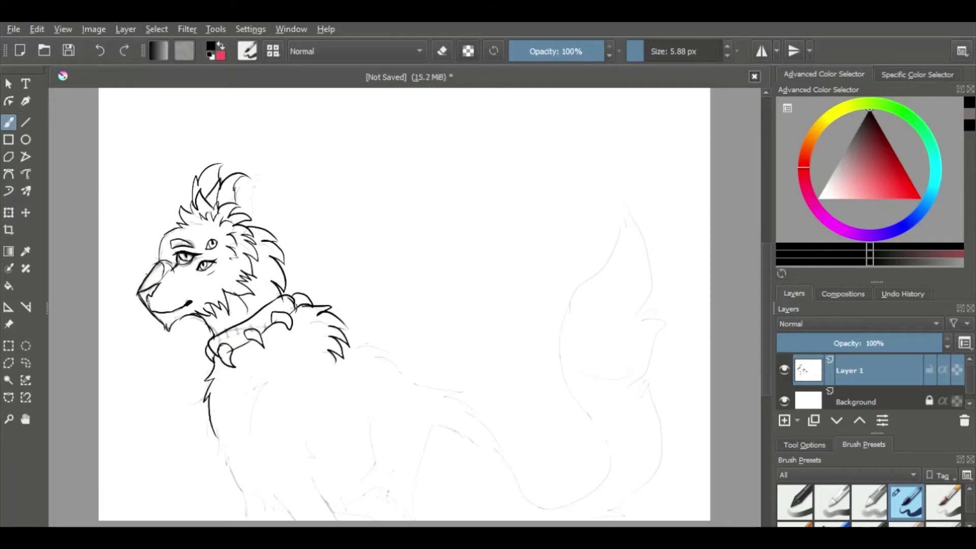
scroll(366, 367, "down", 5)
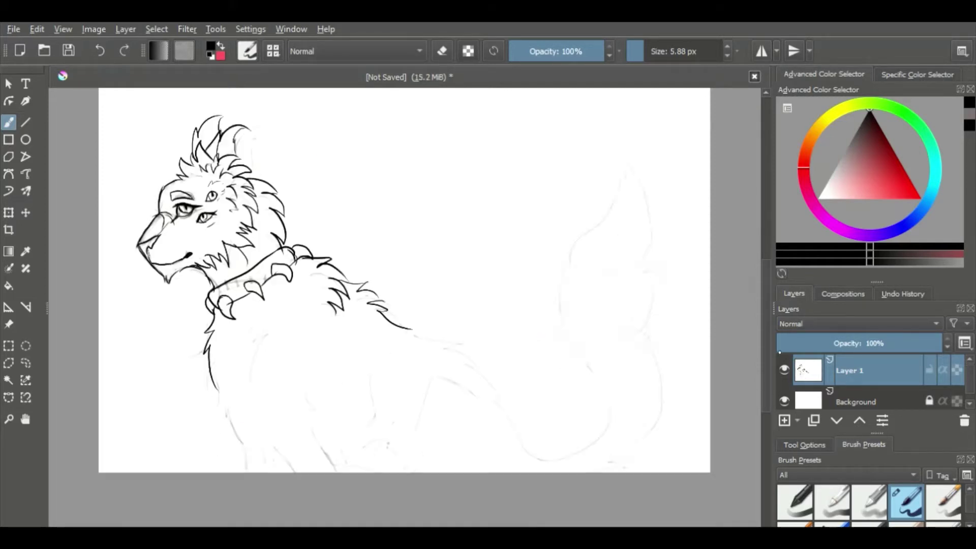
left_click_drag(216, 330, 274, 397)
left_click_drag(287, 259, 255, 346)
left_click_drag(254, 336, 300, 412)
left_click_drag(312, 311, 334, 414)
left_click_drag(240, 376, 243, 413)
Step: Ink the furry back and rump, the hind leg and the underbelly lines
left_click_drag(404, 265, 468, 278)
left_click_drag(457, 284, 480, 333)
left_click_drag(488, 340, 515, 362)
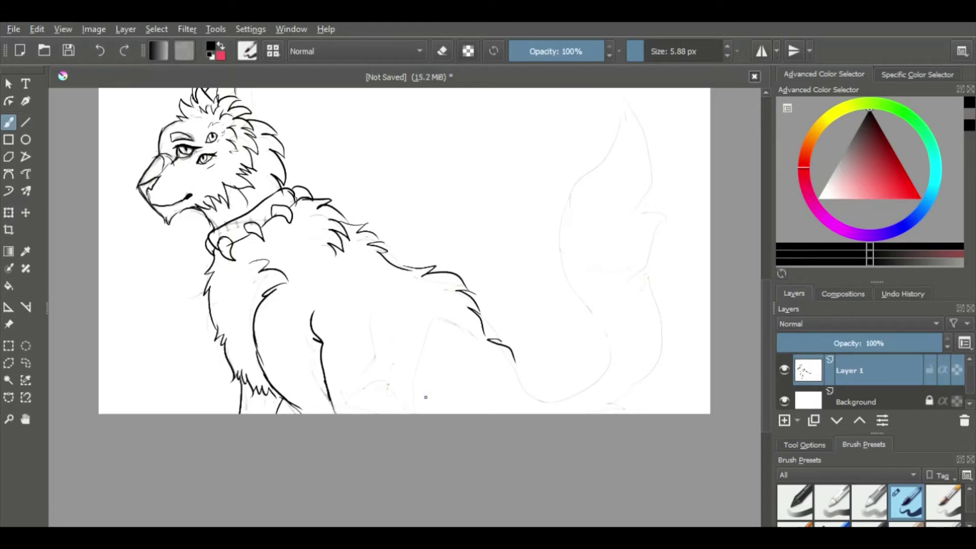
left_click_drag(421, 413, 480, 374)
left_click_drag(330, 409, 411, 409)
left_click_drag(345, 368, 424, 399)
Step: Ink the tail as a long S-curve with tufted fur and a pointed tip
mouse_move(506, 360)
left_mouse_down()
mouse_move(585, 285)
mouse_move(626, 379)
mouse_move(617, 411)
left_mouse_up()
scroll(661, 254, "up", 5)
left_click_drag(772, 332, 784, 331)
scroll(407, 305, "down", 3)
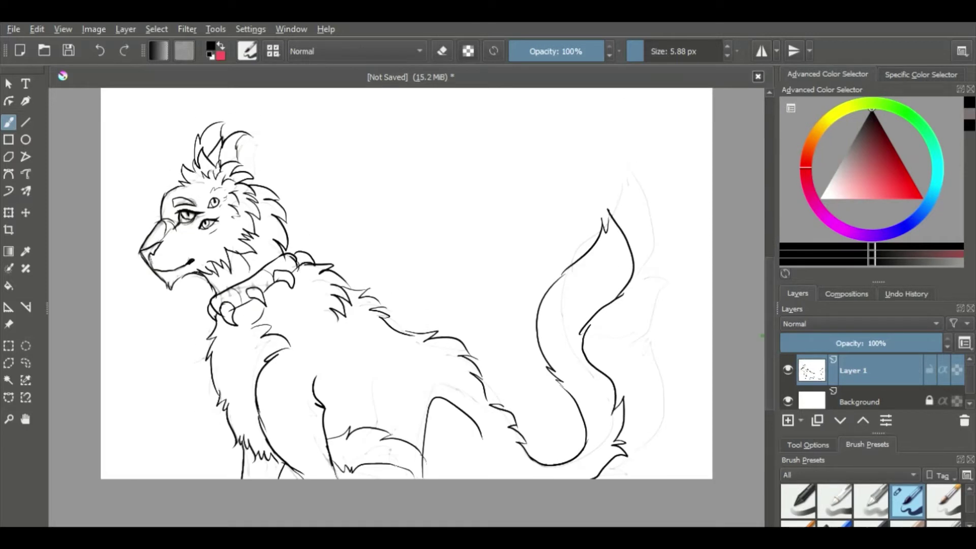
Step: Erase the leftover sketch lines around the tail, head and body, reducing the eraser size to 27.21 px for the finer areas
key("e")
left_click_drag(665, 225, 641, 213)
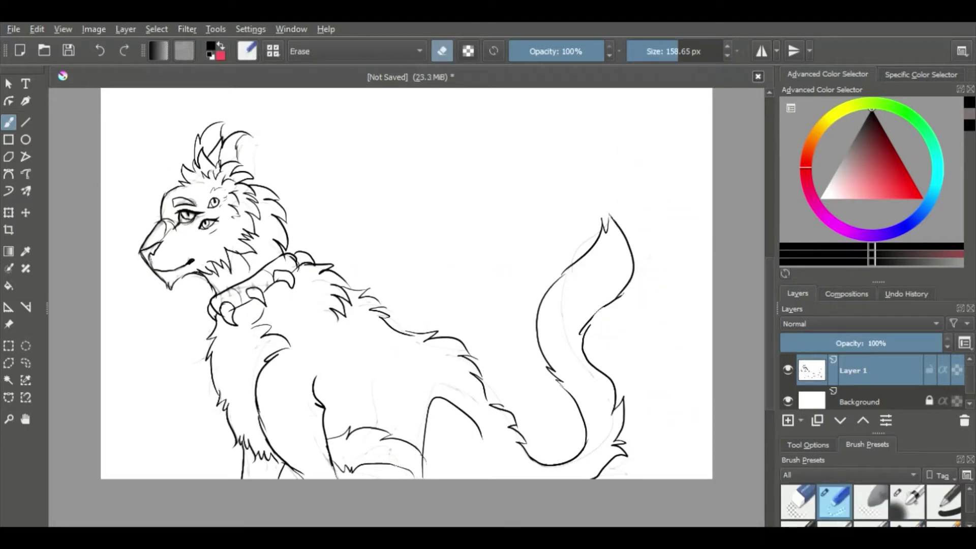
key("bracketleft")
key("bracketleft")
key("bracketleft")
key("bracketleft")
key("bracketleft")
key("bracketleft")
key("e")
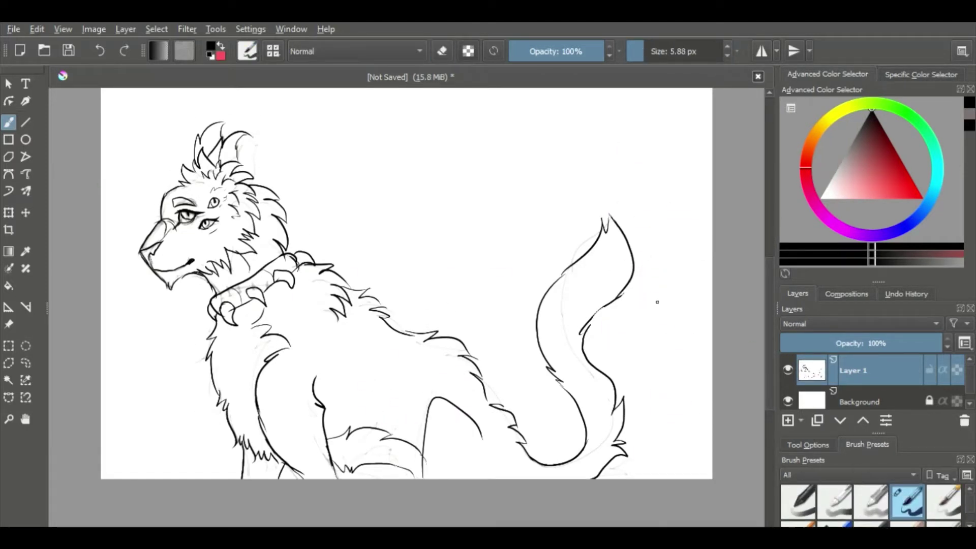
key("e")
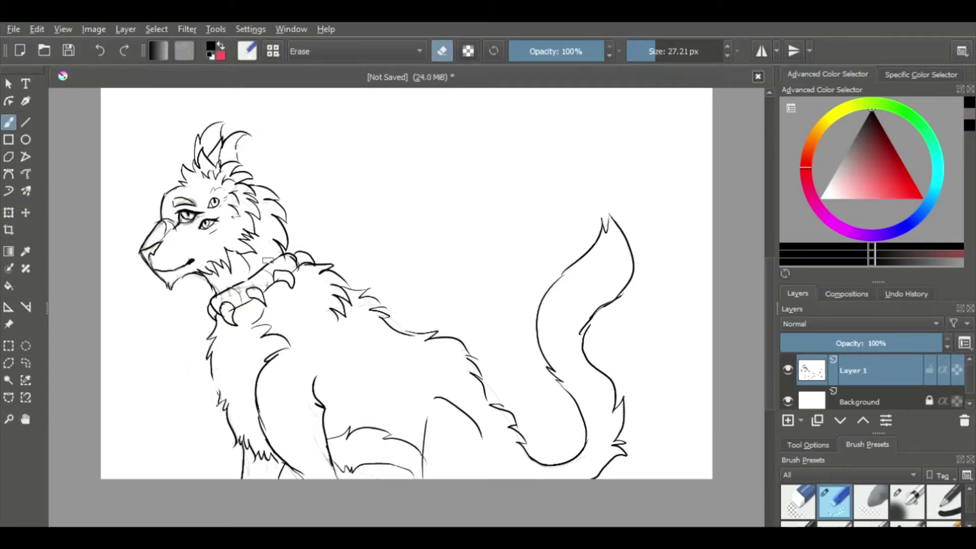
key("e")
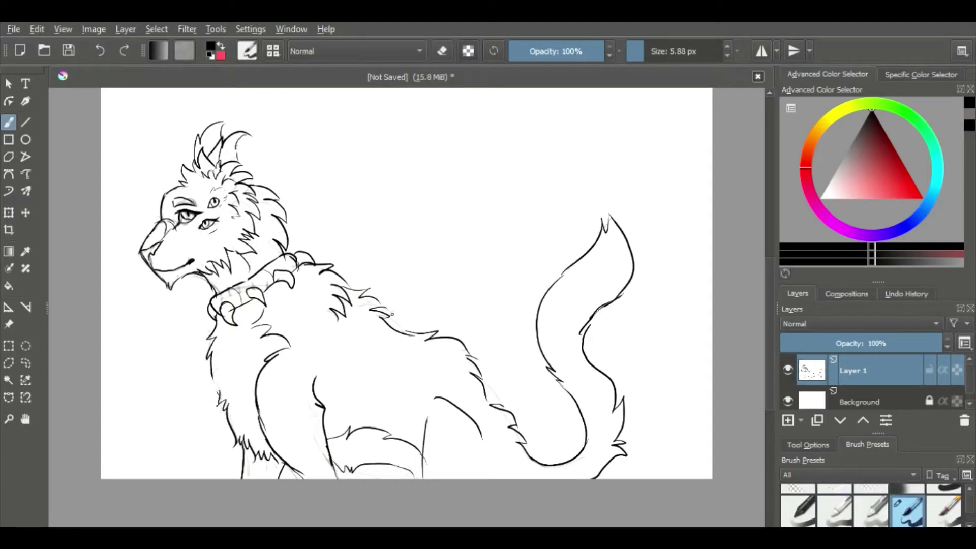
Step: Add a new layer beneath the line art layer and enlarge the brush to 44.14 px
key("Insert")
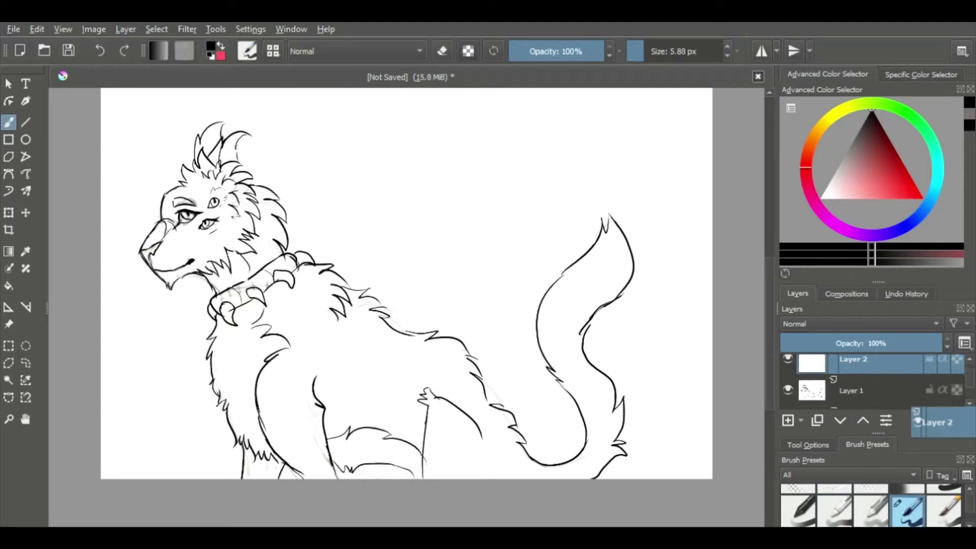
key("bracketright")
key("bracketright")
key("bracketright")
key("bracketright")
key("bracketright")
key("bracketright")
mouse_move(189, 235)
left_mouse_down()
mouse_move(203, 211)
mouse_move(163, 224)
mouse_move(163, 270)
mouse_move(194, 253)
mouse_move(187, 266)
mouse_move(226, 291)
mouse_move(258, 261)
mouse_move(239, 239)
left_mouse_up()
key("Delete")
mouse_move(859, 370)
left_mouse_down()
mouse_move(893, 415)
mouse_move(864, 409)
left_mouse_up()
Step: Paint the head, ears, chest and main body with a medium gray base on the layer beneath the line art
left_click(844, 158)
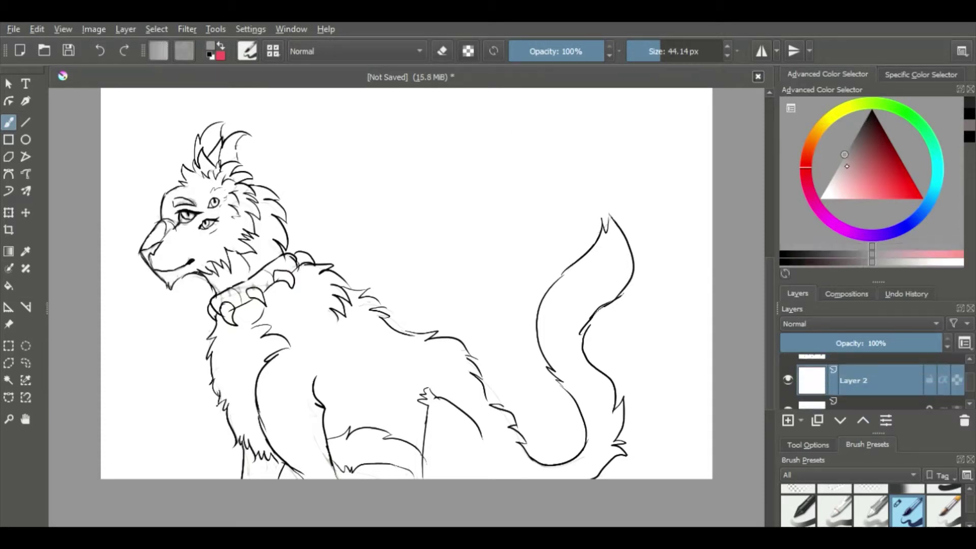
mouse_move(223, 209)
left_mouse_down()
mouse_move(284, 305)
mouse_move(327, 351)
mouse_move(325, 336)
left_mouse_up()
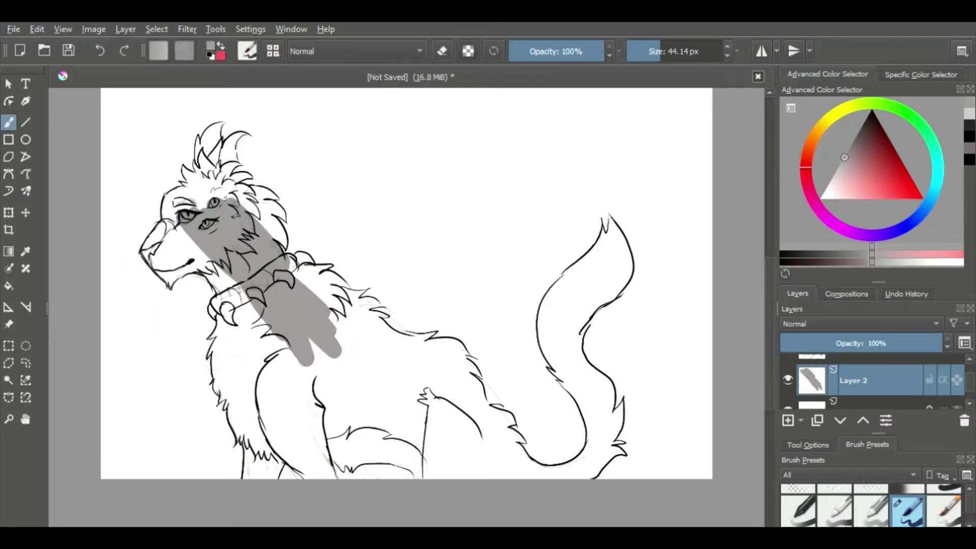
mouse_move(178, 252)
left_mouse_down()
mouse_move(175, 198)
mouse_move(203, 173)
mouse_move(155, 229)
mouse_move(163, 282)
mouse_move(219, 285)
mouse_move(244, 341)
mouse_move(203, 148)
mouse_move(224, 122)
left_mouse_up()
left_click_drag(239, 170, 285, 264)
mouse_move(219, 300)
left_mouse_down()
mouse_move(219, 366)
mouse_move(279, 473)
left_mouse_up()
mouse_move(270, 365)
left_mouse_down()
mouse_move(290, 432)
mouse_move(345, 360)
mouse_move(457, 407)
mouse_move(498, 468)
left_mouse_up()
Step: Fill the shoulder and back edges, belly and haunch with the gray base using a 23.33 px brush
key("bracketleft")
mouse_move(315, 305)
left_mouse_down()
mouse_move(305, 269)
mouse_move(376, 320)
mouse_move(391, 292)
left_mouse_up()
mouse_move(330, 447)
left_mouse_down()
mouse_move(350, 465)
mouse_move(411, 473)
left_mouse_up()
mouse_move(444, 405)
left_mouse_down()
mouse_move(432, 431)
mouse_move(482, 420)
mouse_move(508, 447)
left_mouse_up()
scroll(483, 417, "up", 2)
scroll(483, 417, "down", 1)
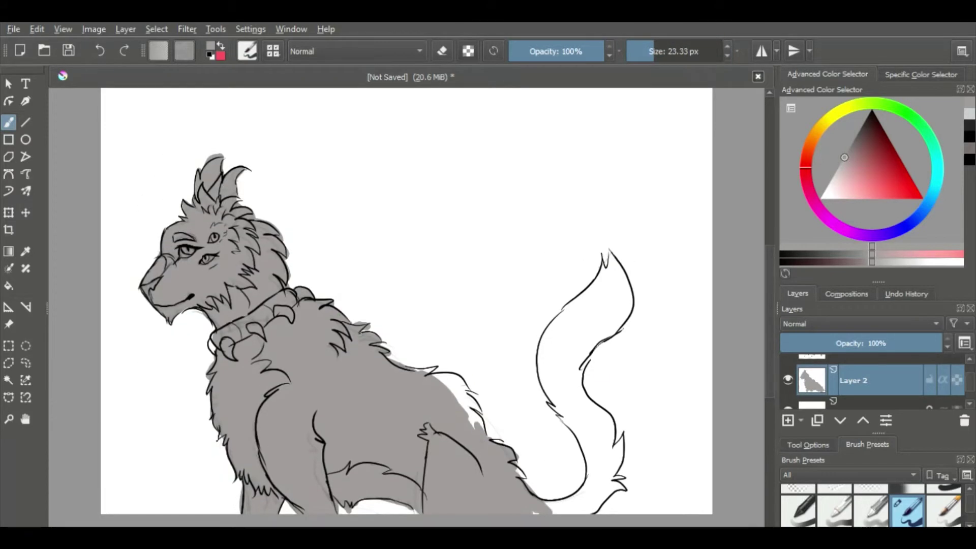
left_click_drag(448, 386, 473, 409)
Step: Fill the whole tail with the same gray base colour
scroll(422, 369, "down", 4)
mouse_move(543, 370)
left_mouse_down()
mouse_move(587, 351)
mouse_move(549, 234)
mouse_move(603, 129)
mouse_move(626, 169)
mouse_move(604, 285)
mouse_move(585, 285)
mouse_move(566, 188)
mouse_move(580, 196)
mouse_move(619, 146)
left_mouse_up()
left_click_drag(563, 277, 621, 308)
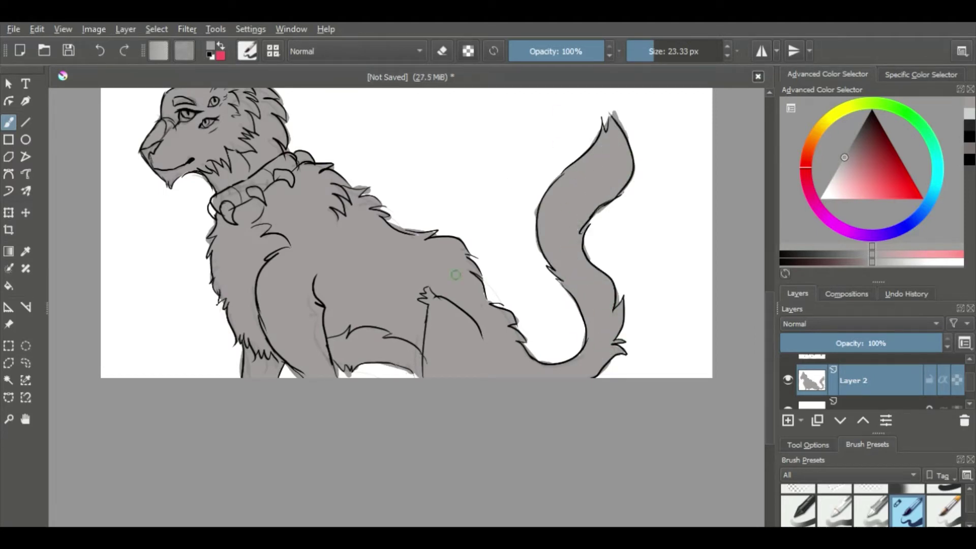
Step: Erase the gray that spills past the outline around the ear and below the belly
scroll(697, 322, "up", 4)
key("e")
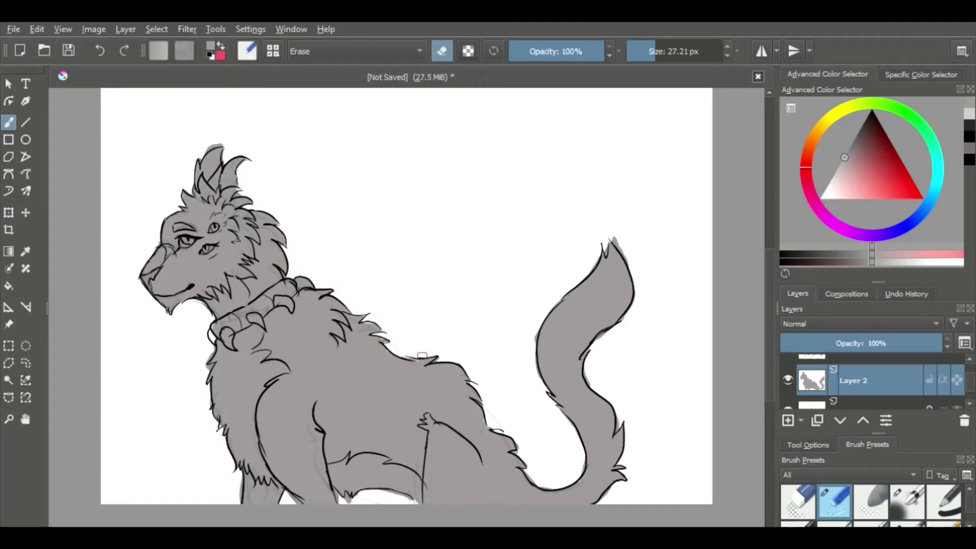
left_click_drag(218, 146, 200, 158)
scroll(285, 445, "down", 2)
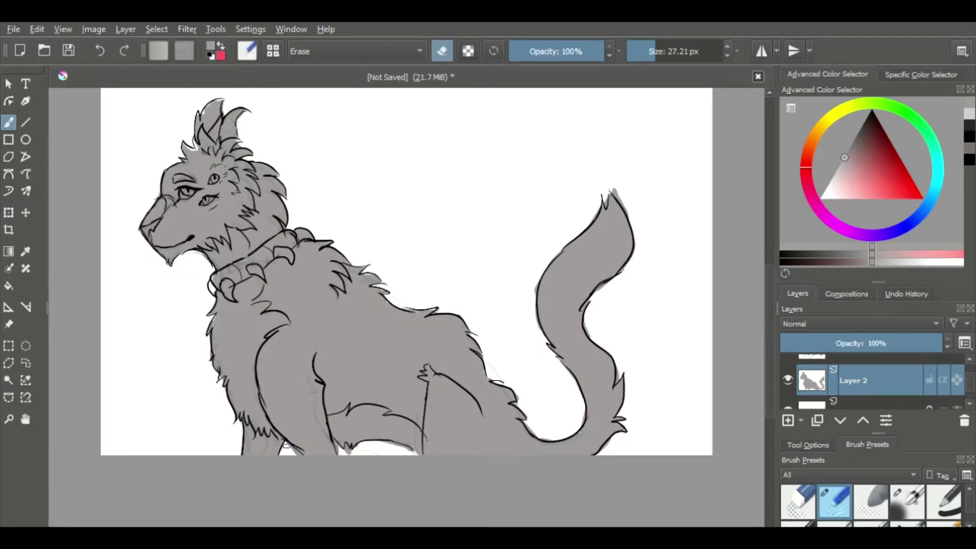
left_click_drag(354, 451, 424, 450)
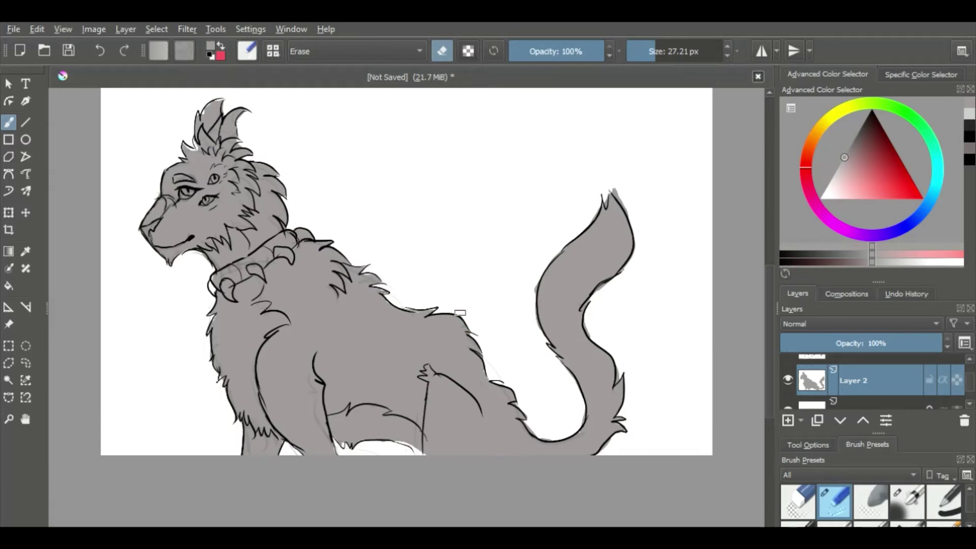
Step: Trim the gray overflow along the tail's edges and repaint the gaps left inside its outline
left_click_drag(539, 356, 538, 294)
left_click_drag(607, 191, 592, 290)
left_click_drag(616, 351, 617, 383)
left_click_drag(524, 422, 579, 437)
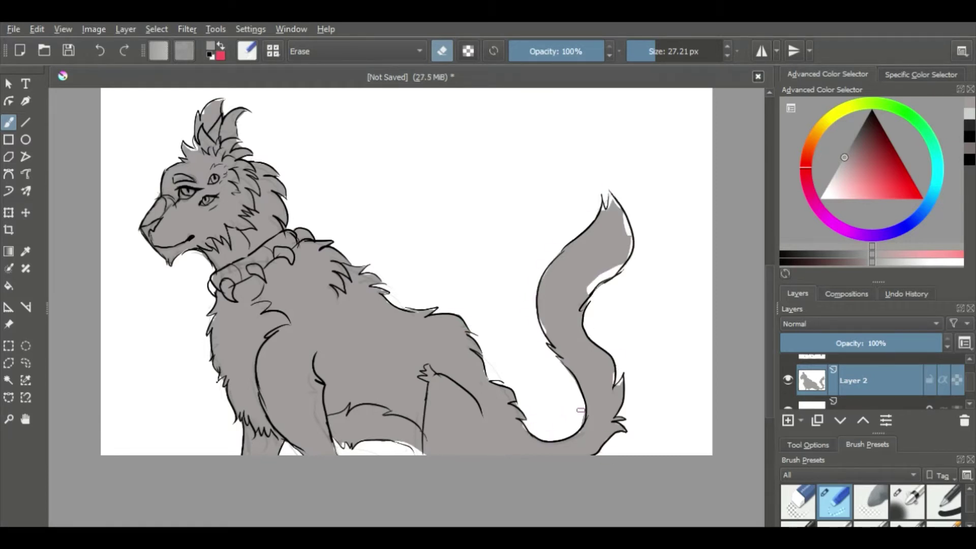
key("slash")
left_click_drag(587, 290, 629, 216)
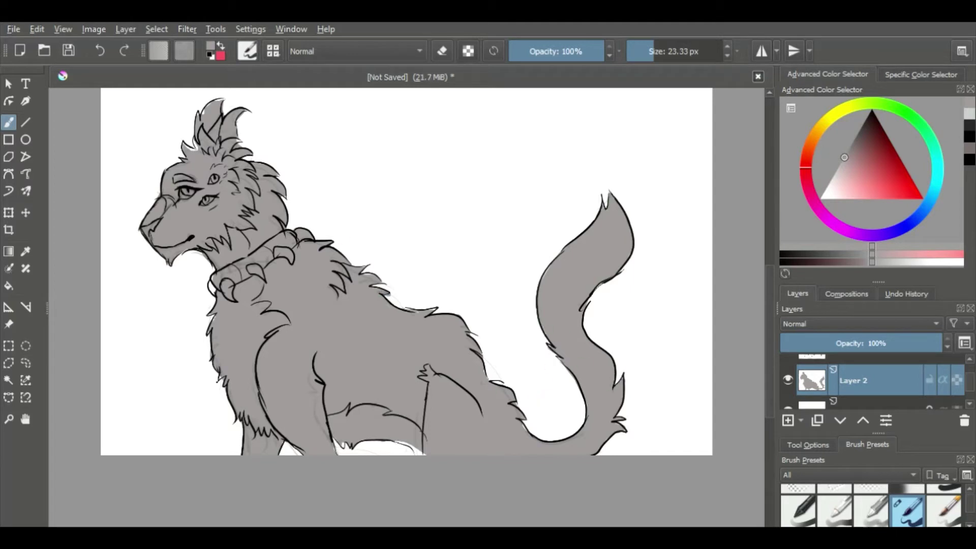
key("slash")
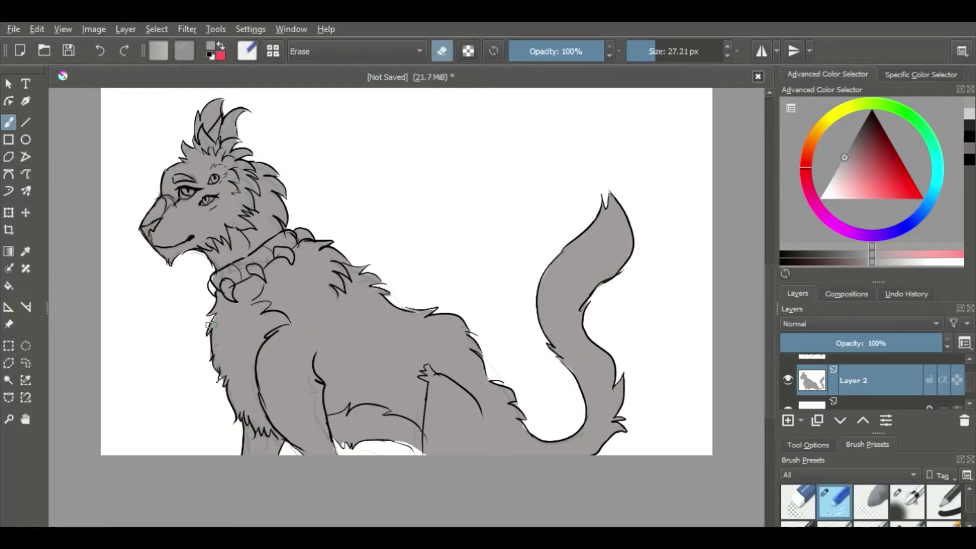
Step: Lighten the gray and paint the chest fur, front ear and underbelly with it
key("slash")
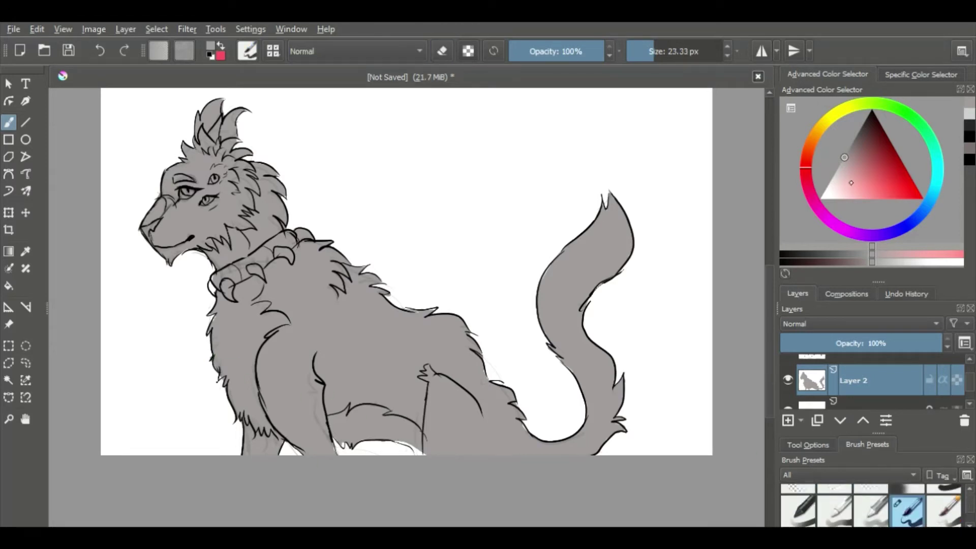
key("l")
mouse_move(236, 338)
left_mouse_down()
mouse_move(235, 359)
mouse_move(226, 320)
left_mouse_up()
mouse_move(231, 369)
left_mouse_down()
mouse_move(244, 404)
mouse_move(250, 399)
mouse_move(217, 357)
mouse_move(212, 321)
mouse_move(229, 315)
mouse_move(238, 293)
mouse_move(246, 363)
mouse_move(258, 305)
mouse_move(287, 320)
left_mouse_up()
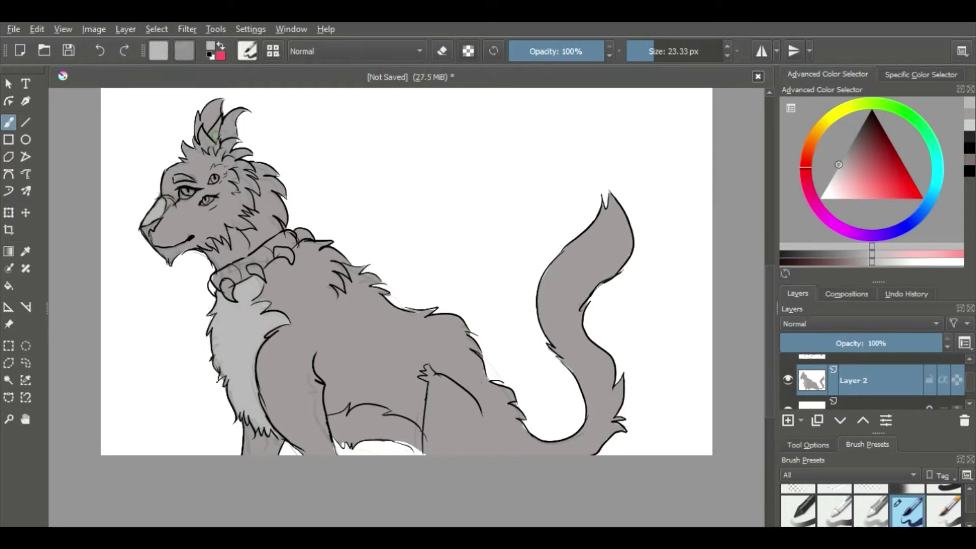
mouse_move(343, 440)
left_mouse_down()
mouse_move(417, 432)
mouse_move(386, 413)
left_mouse_up()
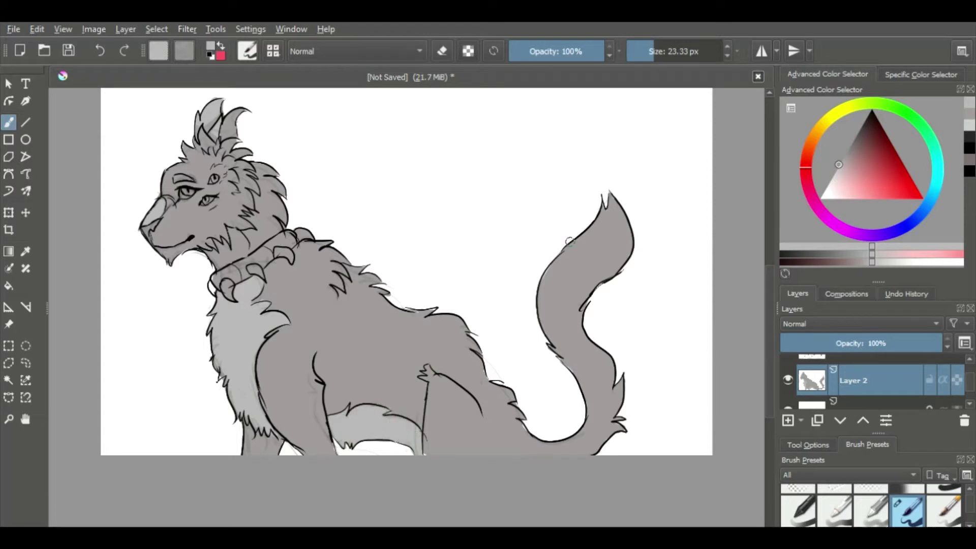
Step: Paint the tail tip very dark gray with a jagged lower edge
key("d")
mouse_move(564, 249)
left_mouse_down()
mouse_move(623, 256)
mouse_move(569, 277)
mouse_move(559, 305)
mouse_move(620, 226)
mouse_move(579, 292)
mouse_move(564, 285)
mouse_move(594, 213)
mouse_move(617, 219)
left_mouse_up()
key("ctrl+z")
left_click(862, 124)
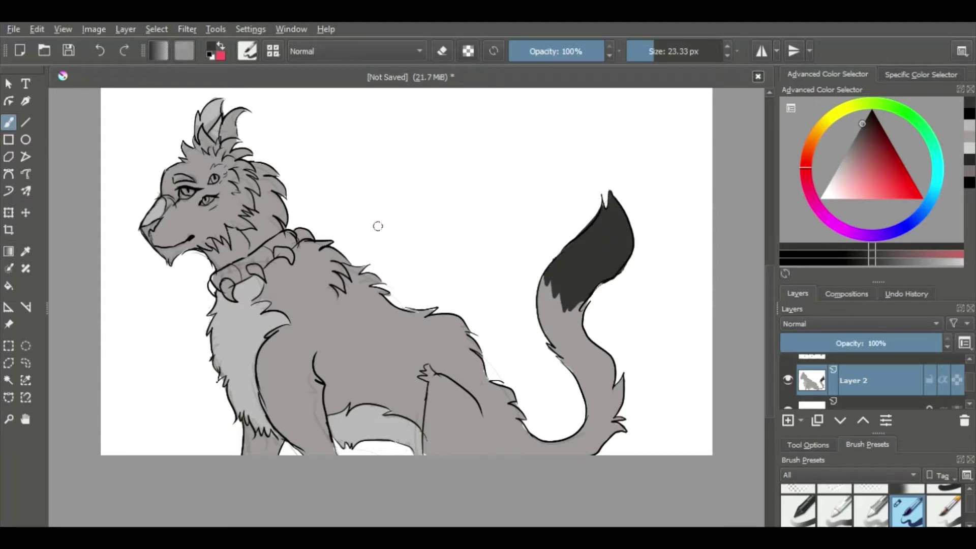
Step: Colour all three of the creature's eyes bright red
left_click(920, 194)
left_click_drag(182, 190, 216, 180)
left_click_drag(202, 199, 210, 201)
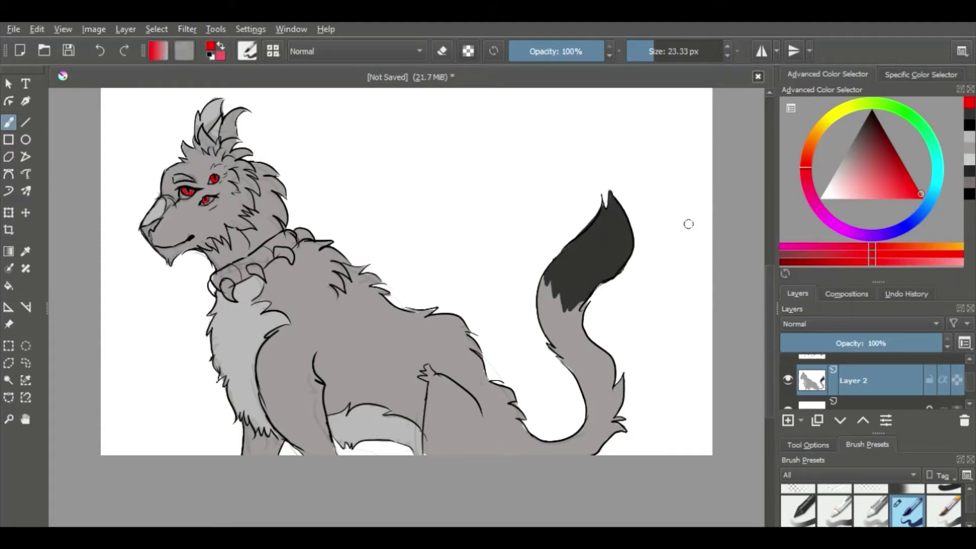
Step: Paint darker gray spots of varied sizes over the shoulder and upper front leg
left_click(852, 140)
left_click_drag(315, 292, 321, 335)
left_click_drag(340, 309, 346, 316)
left_click_drag(333, 363, 338, 376)
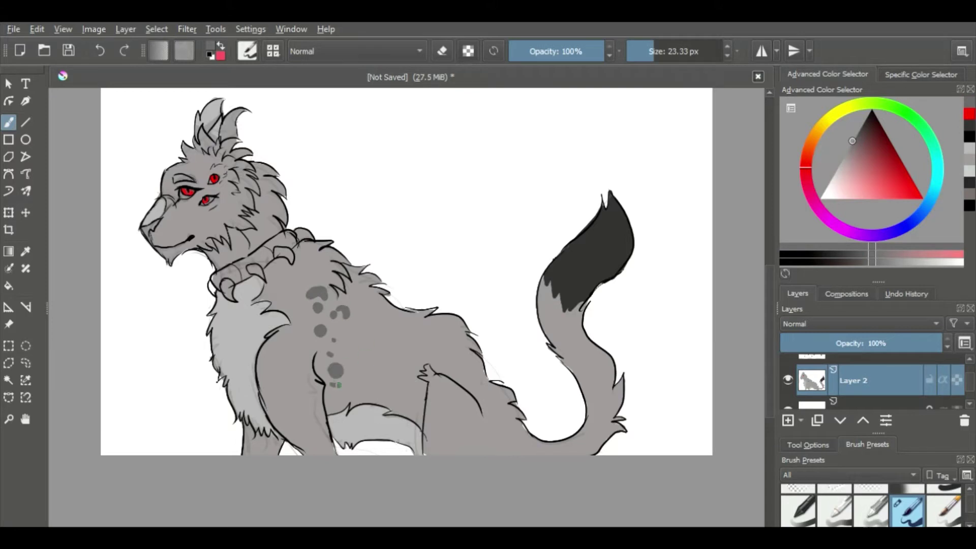
mouse_move(292, 346)
left_mouse_down()
mouse_move(298, 355)
mouse_move(269, 381)
left_mouse_up()
left_click_drag(269, 401, 277, 414)
left_click_drag(290, 402, 289, 419)
Step: Add gray spots to the upper shoulder, back and flank, and shade the area beneath the main eye
left_click(296, 273)
left_click(292, 297)
left_click(378, 376)
left_click(378, 354)
left_click(373, 332)
left_click(373, 304)
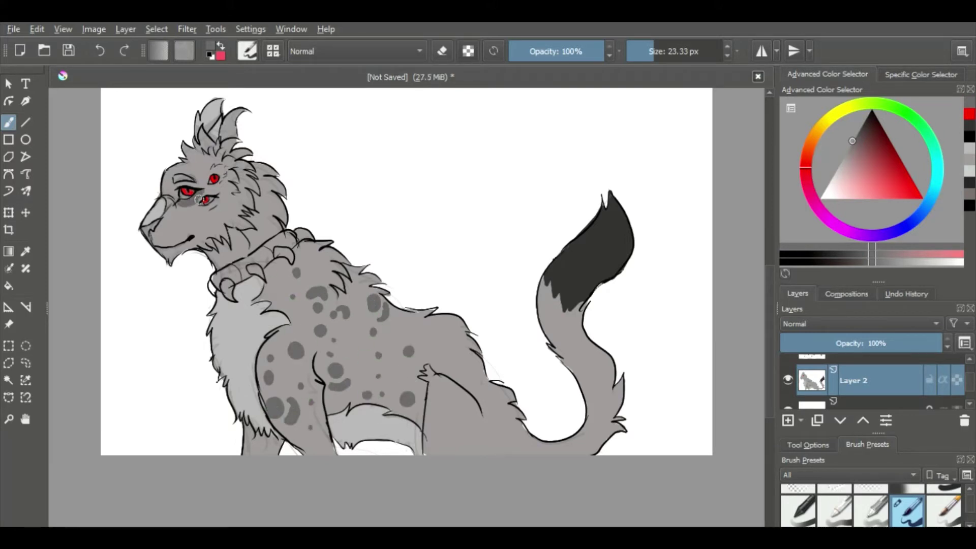
Step: Add gray spots to the hind leg and the rump
left_click(433, 444)
left_click(438, 420)
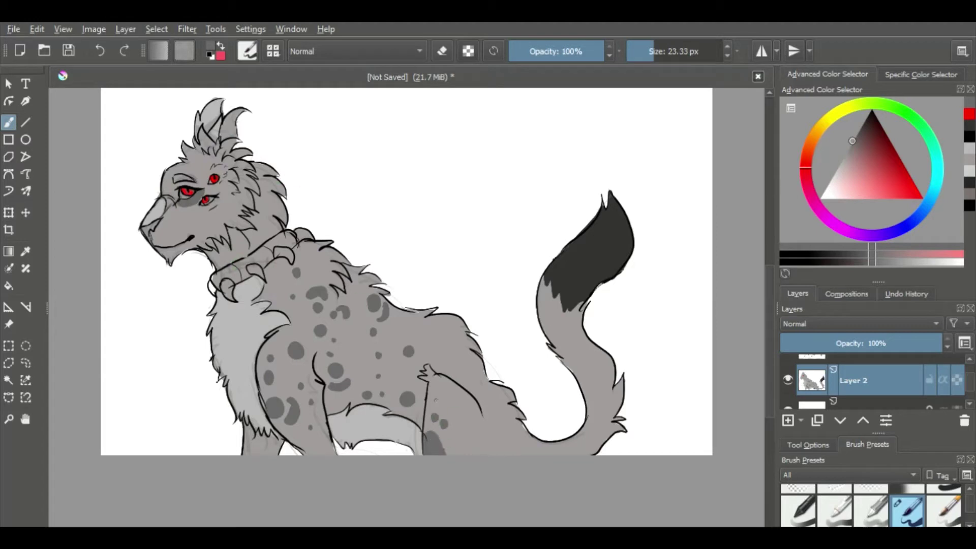
left_click(465, 431)
left_click(451, 446)
left_click(440, 333)
Step: Paint the throat above the collar light gray, and colour the nose and rear inner ear pale pink
left_click(261, 231, "ctrl")
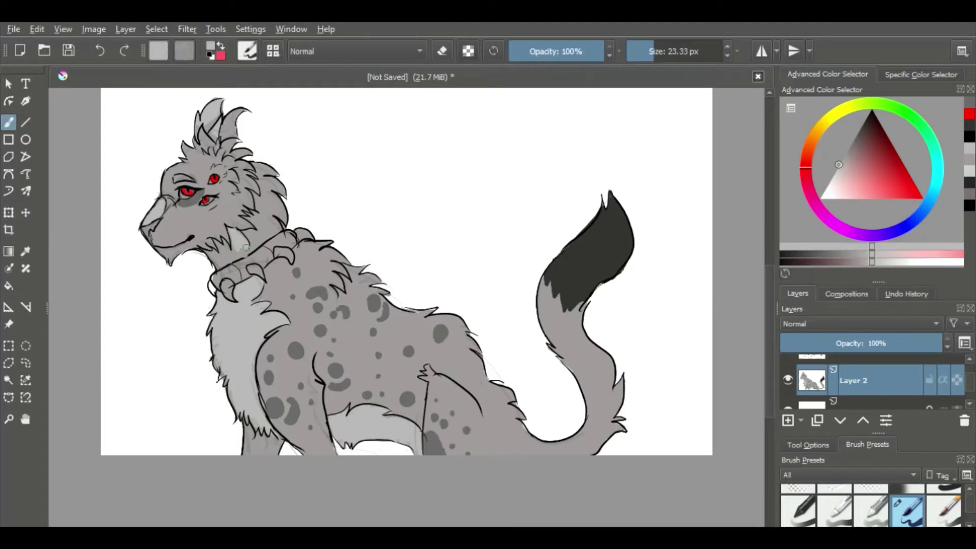
left_click_drag(209, 252, 234, 266)
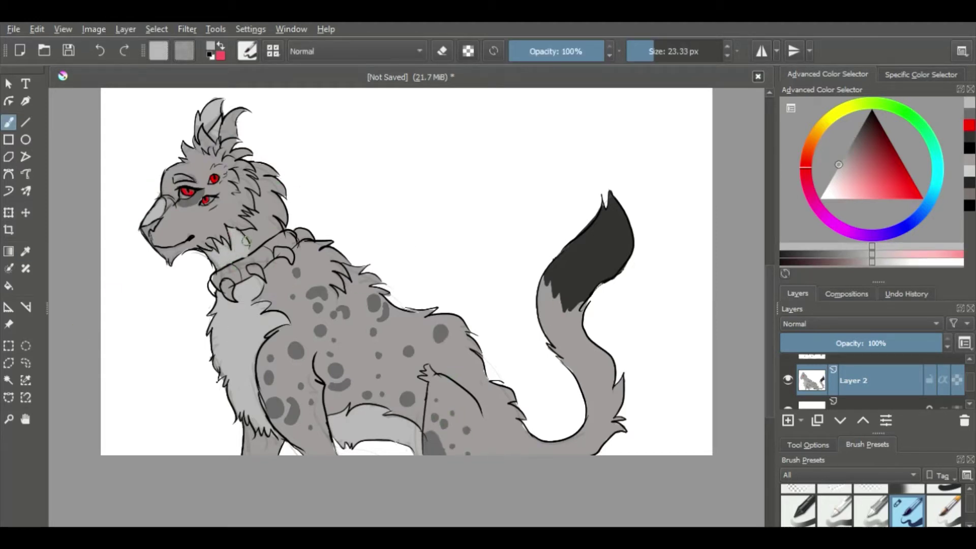
left_click(849, 182)
left_click_drag(143, 228, 152, 239)
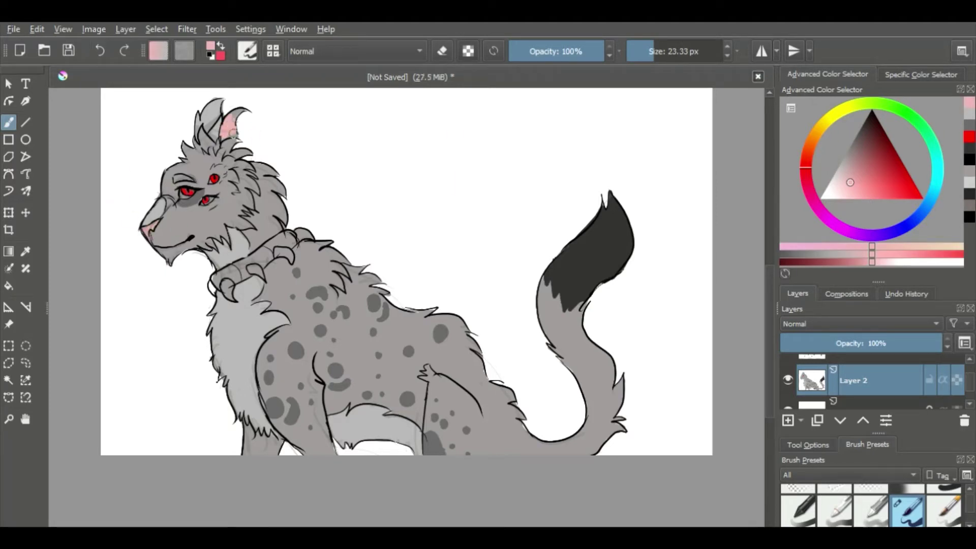
left_click_drag(231, 133, 237, 113)
Step: Paint the collar band red and shade its ends and spike shadows in darker red
left_click(896, 171)
mouse_move(266, 257)
left_mouse_down()
mouse_move(233, 277)
mouse_move(292, 236)
left_mouse_up()
left_click(908, 172)
left_click_drag(224, 284, 281, 249)
left_click(279, 246, "ctrl")
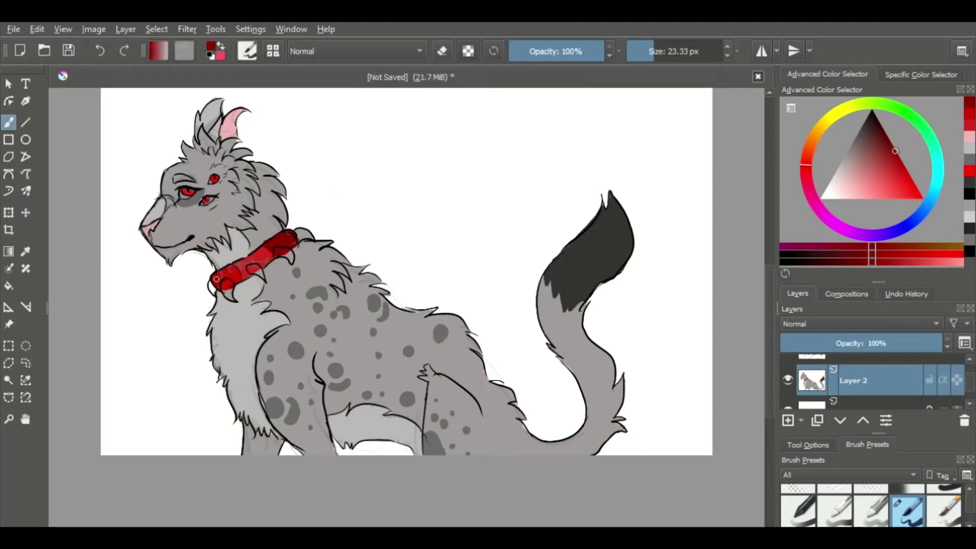
Step: Paint the collar's spikes pale cream yellow and switch to the eraser
left_click(817, 128)
left_click(861, 214)
left_click_drag(227, 288, 227, 281)
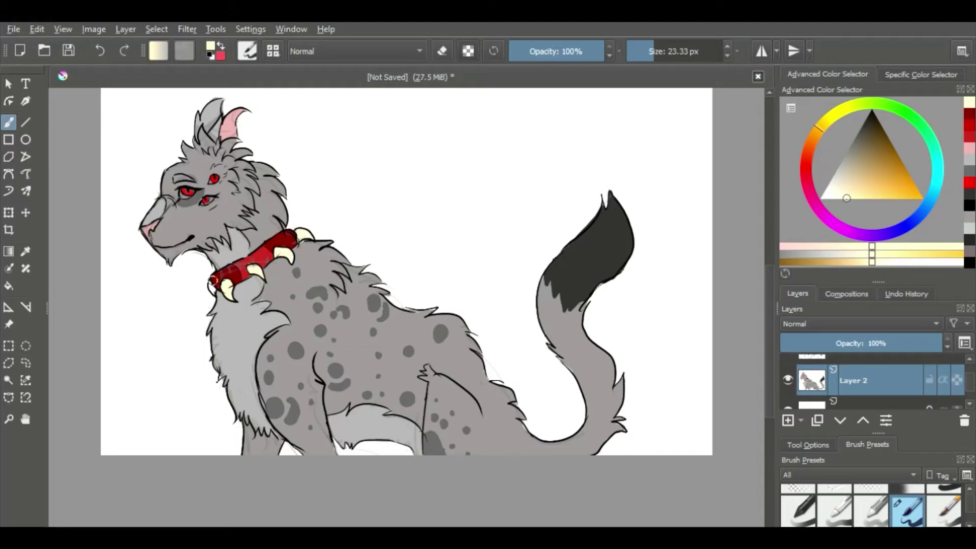
key("slash")
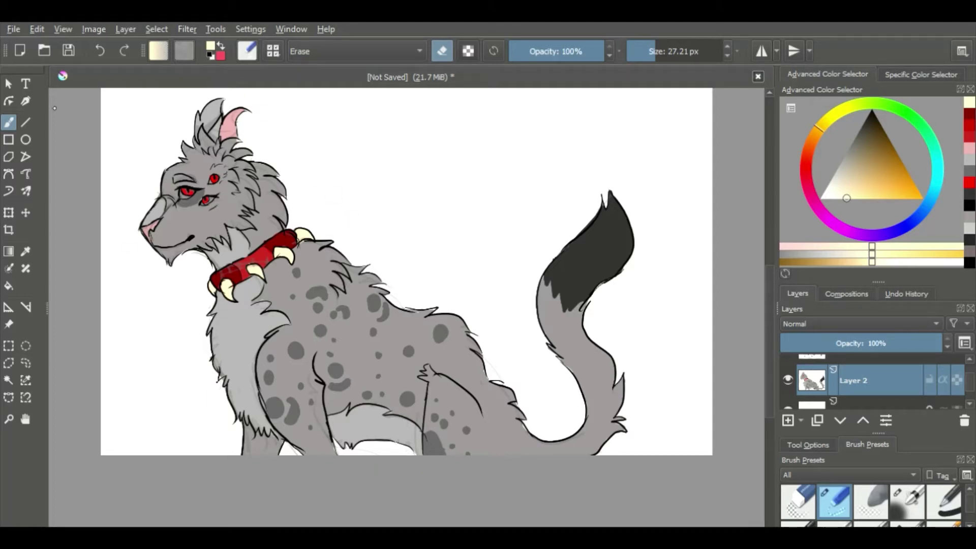
Step: Add a new layer beneath the creature and paint gray and beige ground hills across the lower background
left_click(161, 216, "ctrl")
key("slash")
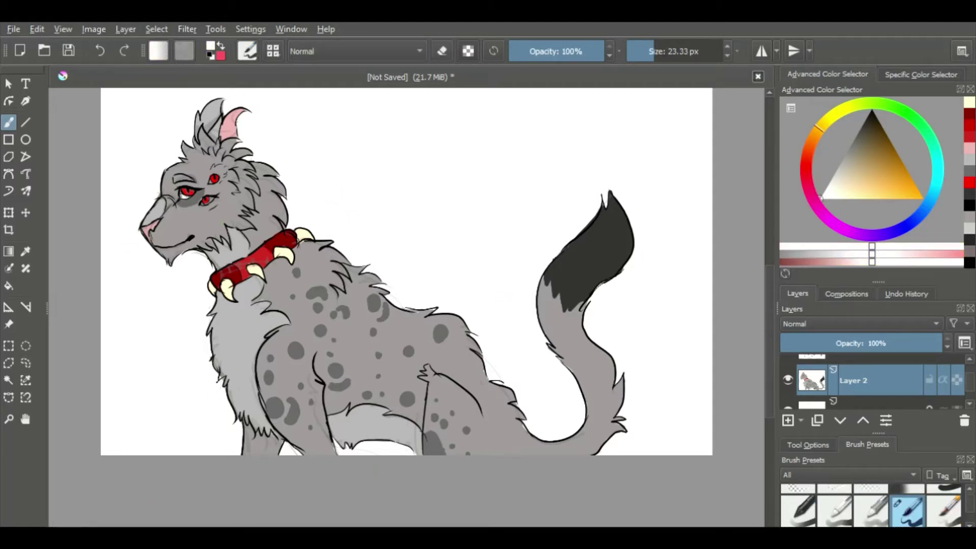
key("Insert")
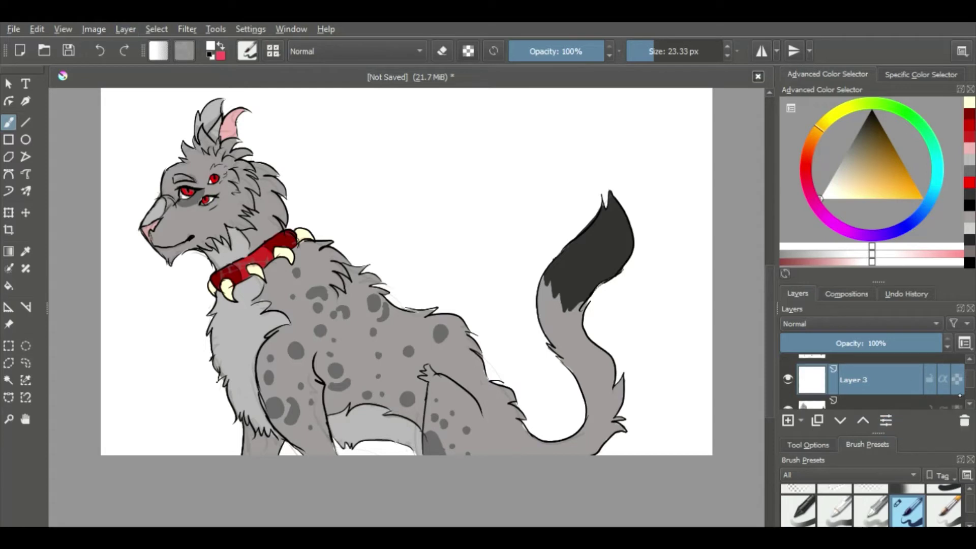
left_click(170, 107, "ctrl")
mouse_move(701, 432)
left_mouse_down()
mouse_move(179, 395)
mouse_move(152, 375)
mouse_move(594, 475)
left_mouse_up()
scroll(871, 503, "up", 1)
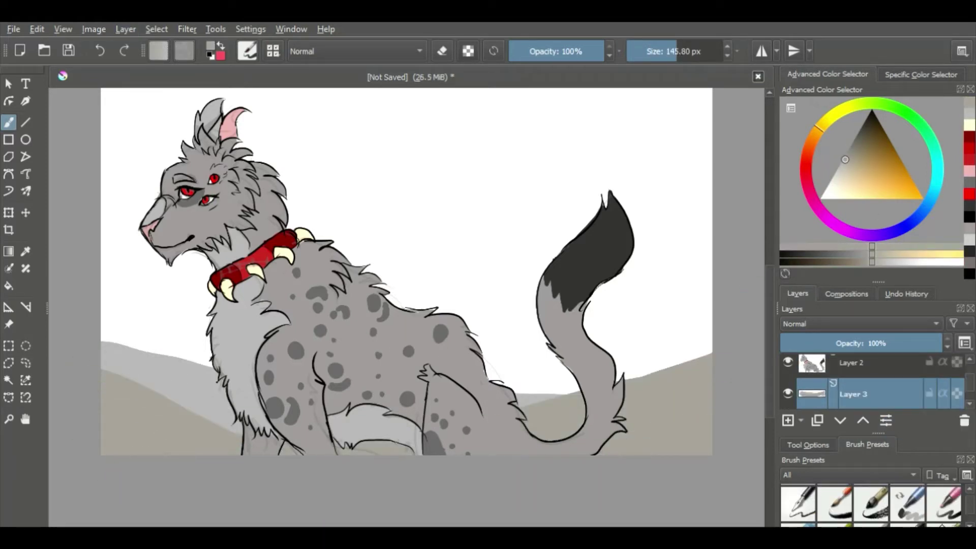
Step: Soften the edges of the hills on the creature's front side with a blending brush
left_click(907, 503)
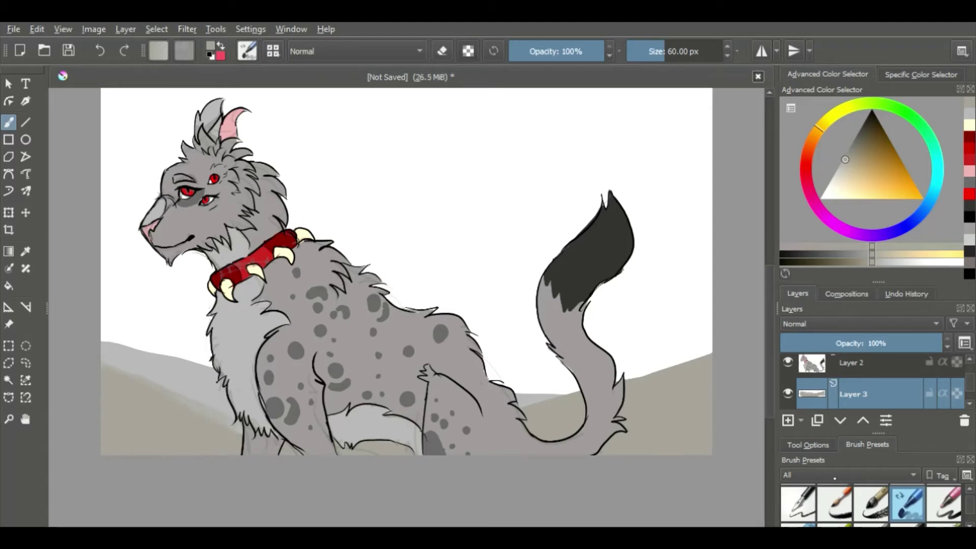
scroll(870, 504, "down", 2)
left_click_drag(135, 343, 162, 367)
Step: Paint dark gray grass tufts along the hill in front of the creature
left_click(907, 519)
left_click_drag(131, 378, 127, 364)
left_click_drag(120, 362, 108, 326)
mouse_move(173, 389)
left_mouse_down()
mouse_move(153, 351)
mouse_move(167, 366)
left_mouse_up()
Step: Try covering the slope in front of the creature with a grass stamp brush, and undo it
scroll(870, 504, "down", 2)
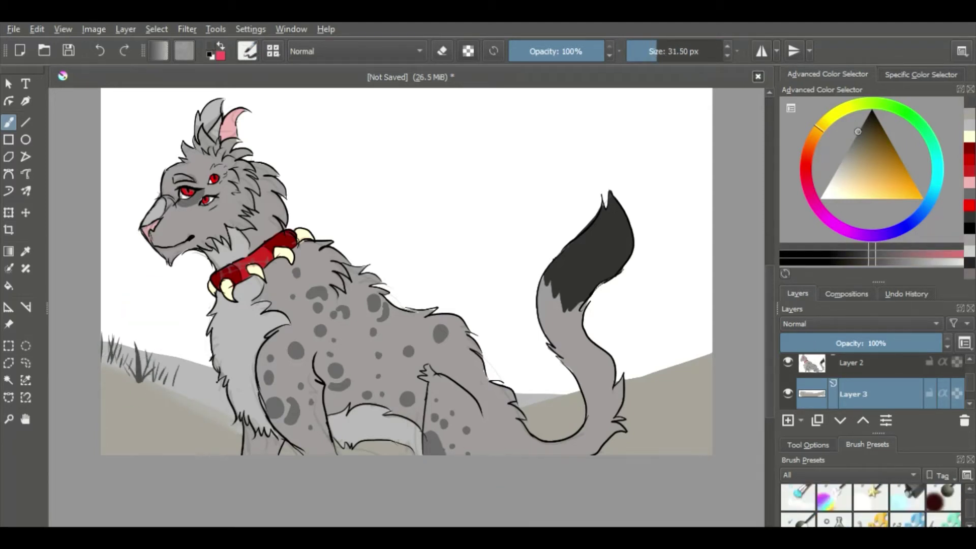
scroll(871, 504, "down", 2)
left_click(798, 503)
left_click_drag(68, 327, 142, 468)
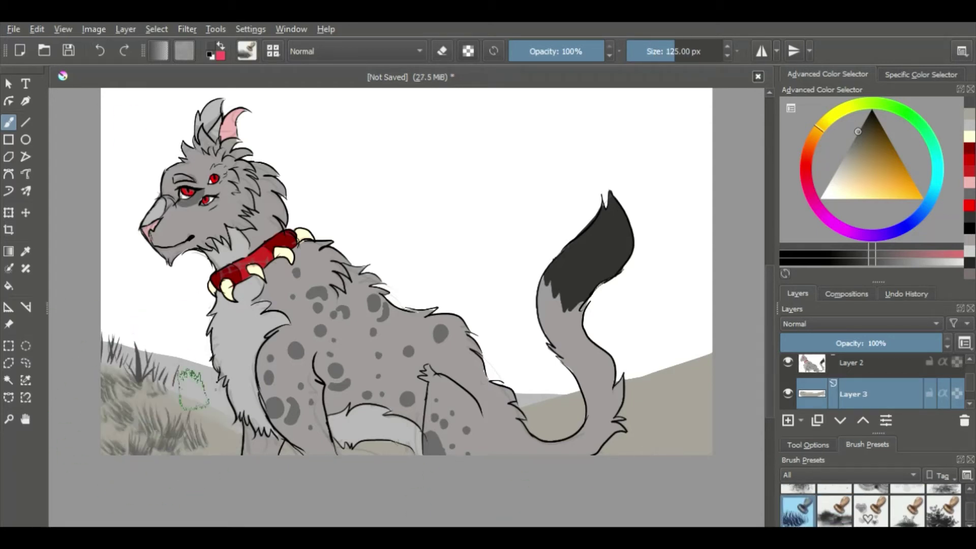
key("ctrl+z")
Step: On a new layer behind the hills, paint medium gray tree trunks along both sides of the canvas
scroll(871, 503, "up", 3)
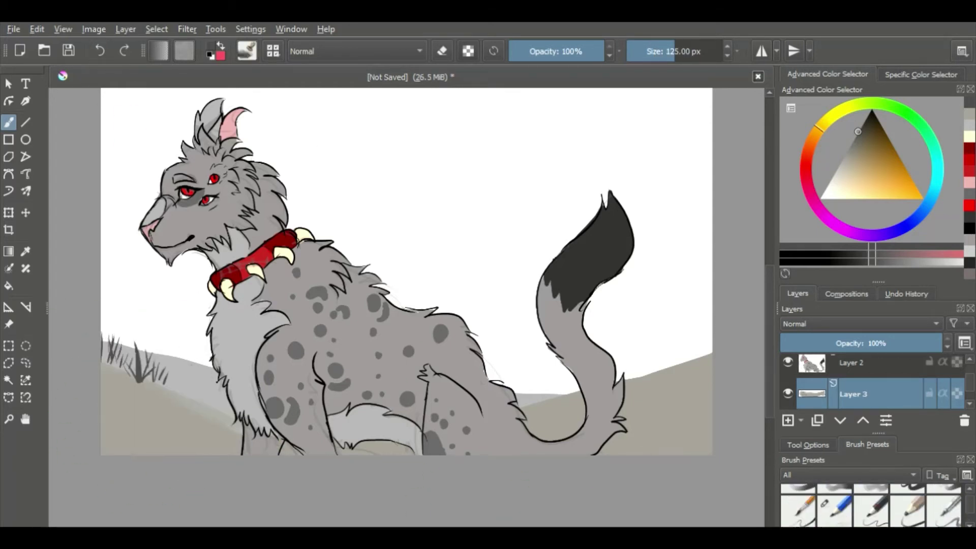
scroll(871, 503, "up", 1)
key("Insert")
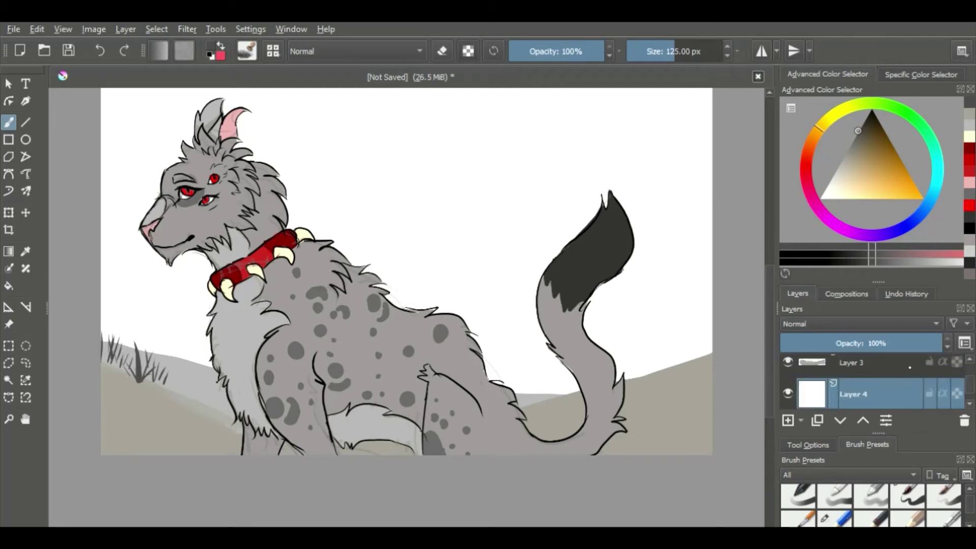
scroll(871, 503, "down", 1)
left_click(907, 509)
mouse_move(121, 97)
left_mouse_down()
mouse_move(109, 233)
mouse_move(148, 310)
left_mouse_up()
scroll(94, 226, "up", 2)
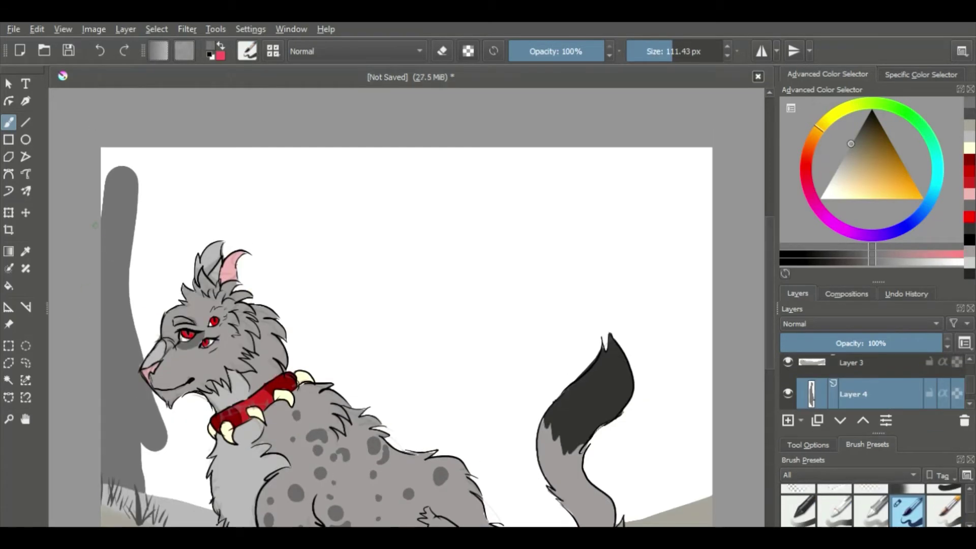
left_click_drag(127, 150, 162, 487)
left_click_drag(178, 149, 188, 330)
left_click_drag(635, 150, 631, 518)
left_click_drag(176, 427, 203, 503)
left_click_drag(692, 239, 696, 509)
Step: Paint a wide, darker gray tree trunk behind the creature's head
left_click(856, 134)
left_click_drag(305, 150, 316, 381)
mouse_move(203, 453)
left_mouse_down()
mouse_move(176, 414)
mouse_move(231, 148)
mouse_move(211, 131)
left_mouse_up()
Step: Try a dark brown trunk beside the gray one, and undo it
left_click(871, 129)
left_click_drag(330, 396, 320, 150)
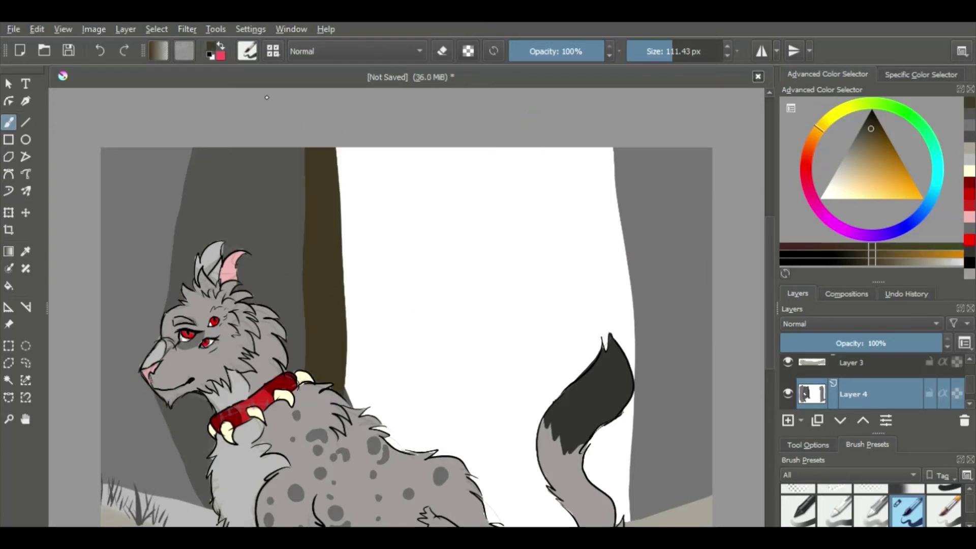
key("ctrl+z")
Step: Paint two charcoal tree trunks behind the creature's back and head, each with a short broken branch
left_click(861, 127)
mouse_move(399, 162)
left_mouse_down()
mouse_move(399, 254)
mouse_move(436, 320)
mouse_move(450, 274)
mouse_move(434, 317)
left_mouse_up()
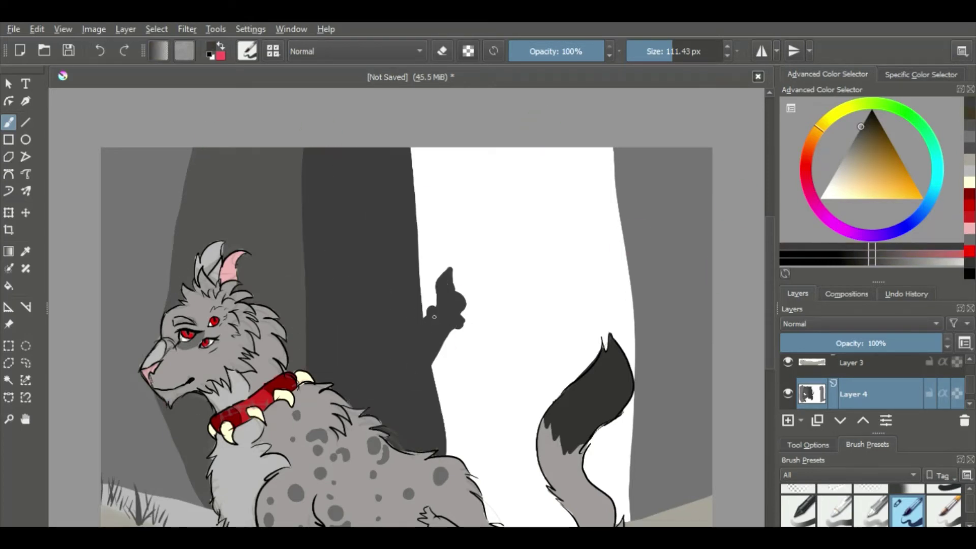
mouse_move(185, 136)
left_mouse_down()
mouse_move(191, 483)
mouse_move(168, 152)
mouse_move(119, 277)
left_mouse_up()
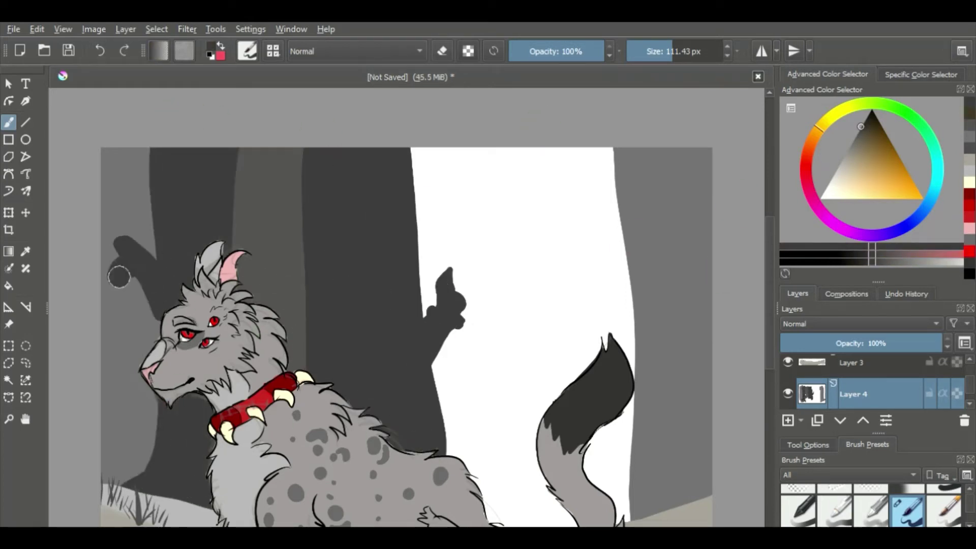
key("ctrl+z")
left_click_drag(153, 315, 133, 279)
Step: Try scribbling dark letters in the blank sky between the trunks, and undo every stroke
left_click_drag(460, 184, 473, 229)
left_click_drag(493, 226, 504, 214)
left_click_drag(521, 193, 541, 239)
left_click(582, 232)
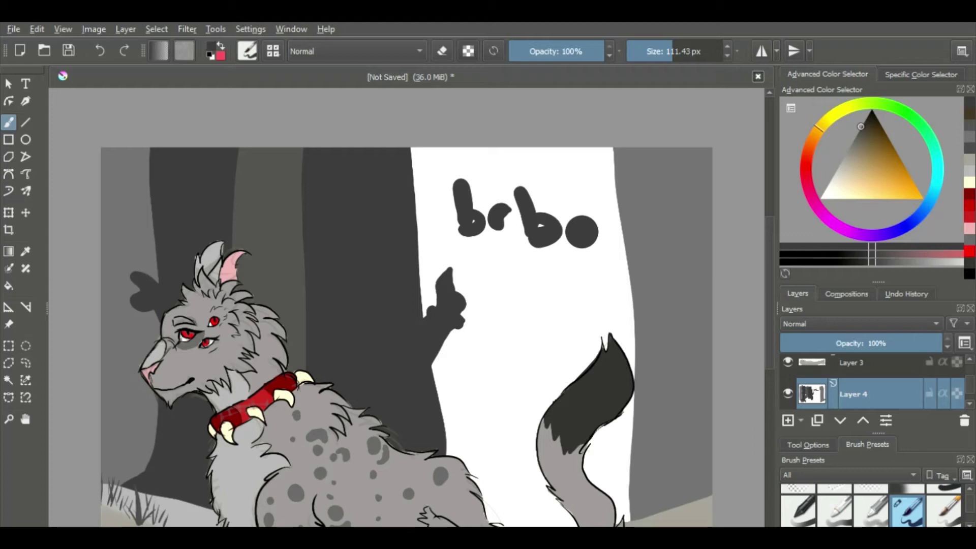
key("ctrl+z")
key("ctrl+z")
key("ctrl+z")
key("ctrl+z")
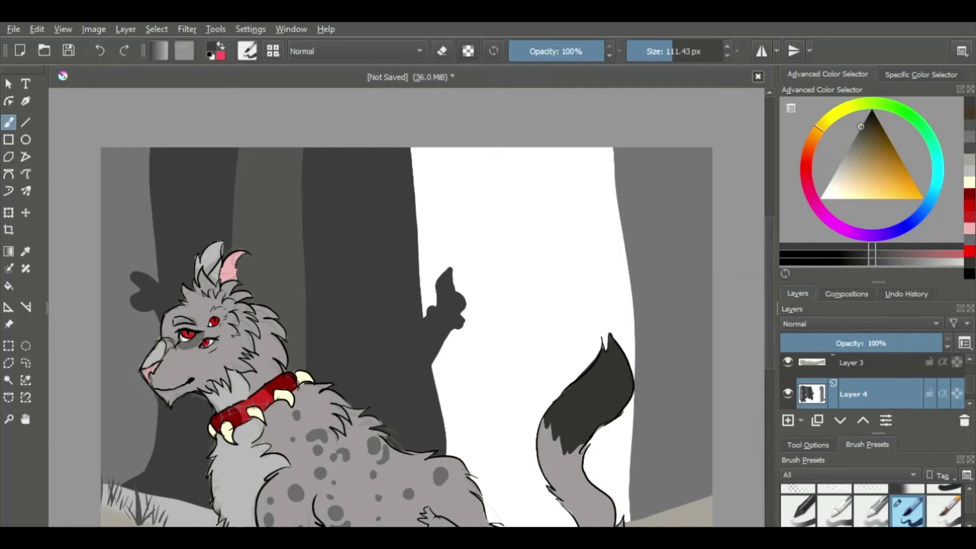
Step: Duplicate the creature's layer and set the copy's blending mode to Darken
scroll(864, 386, "up", 2)
left_click(866, 380)
key("ctrl+j")
scroll(792, 328, "down", 2)
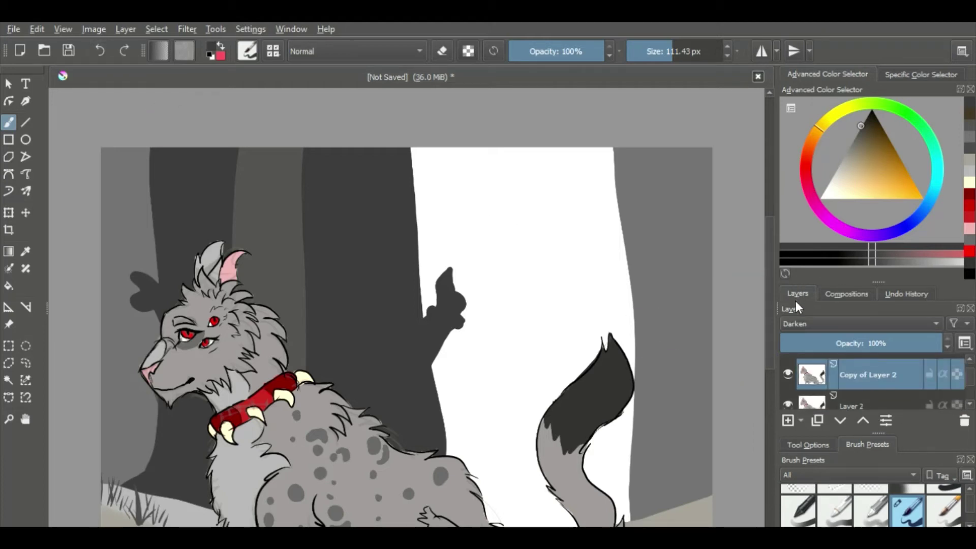
Step: Reduce the brush to 38.74 px and shade the creature's muzzle, ears and collar spikes in gray
left_click(700, 61)
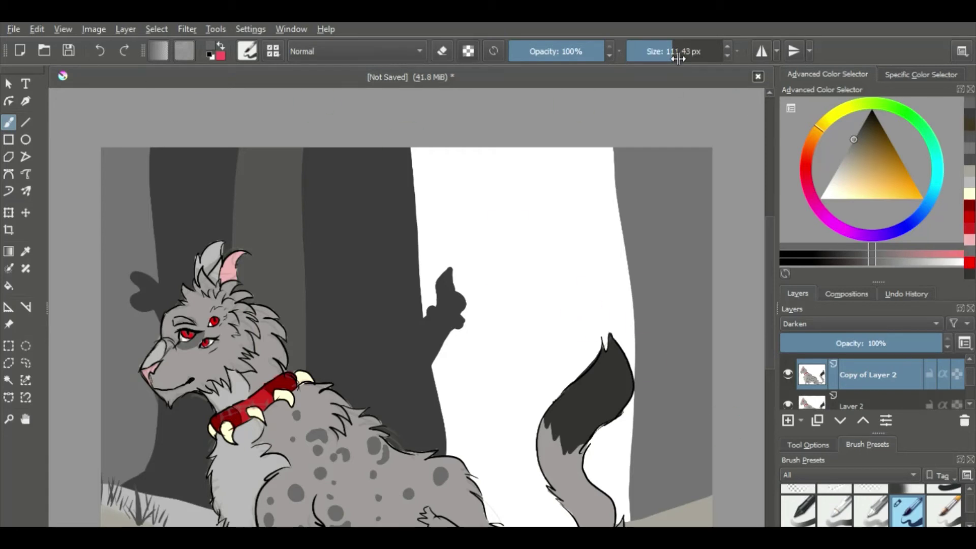
left_click_drag(674, 51, 659, 51)
left_click_drag(148, 377, 211, 246)
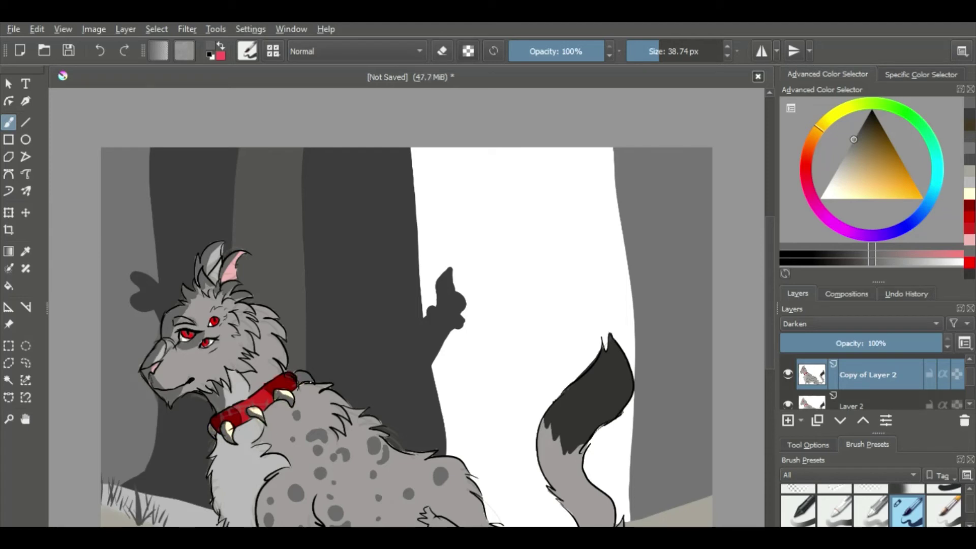
scroll(214, 452, "down", 3)
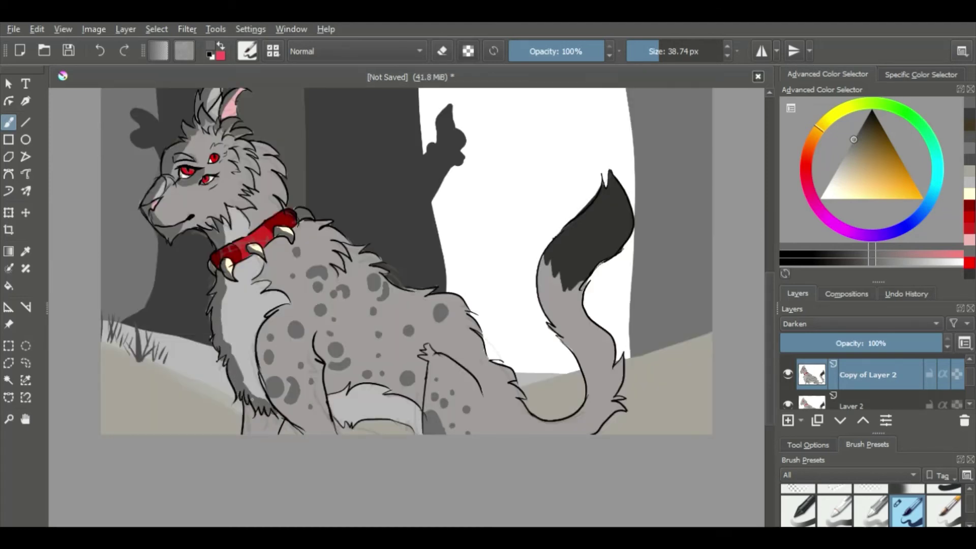
Step: Shade the foreleg, belly and inner edge of the tail in darker grays, and lower the shading layer's opacity to 72%
mouse_move(259, 389)
left_mouse_down()
mouse_move(231, 350)
mouse_move(300, 407)
mouse_move(254, 417)
mouse_move(274, 335)
mouse_move(310, 429)
left_mouse_up()
left_click(287, 421, "ctrl")
left_click(553, 274, "ctrl")
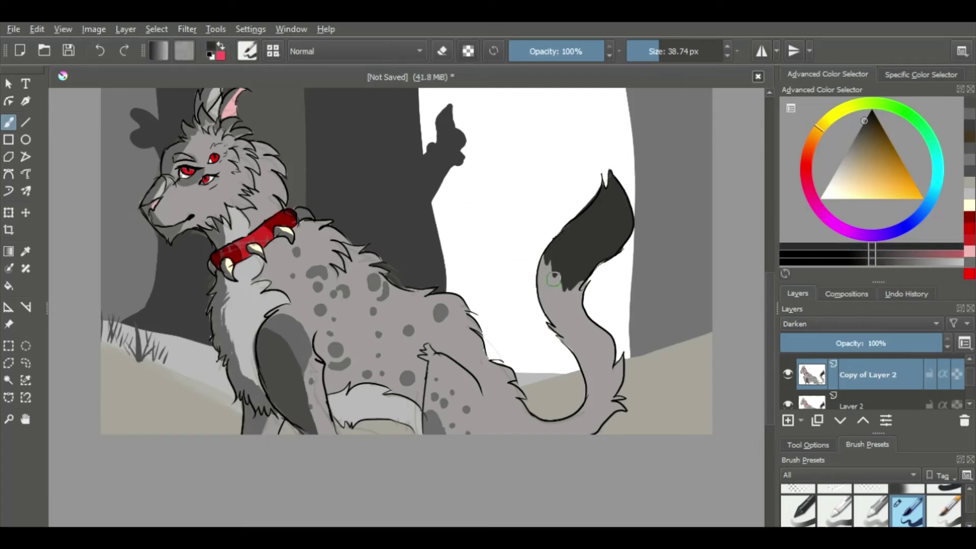
left_click_drag(554, 275, 541, 292)
mouse_move(551, 259)
left_mouse_down()
mouse_move(542, 320)
mouse_move(584, 363)
left_mouse_up()
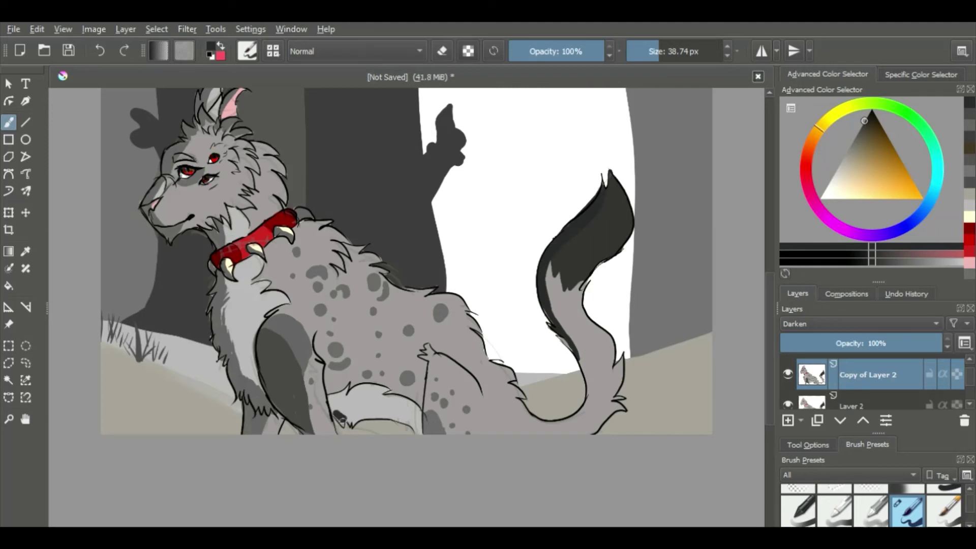
left_click_drag(338, 417, 330, 391)
mouse_move(284, 346)
left_mouse_down()
mouse_move(275, 407)
mouse_move(295, 421)
left_mouse_up()
mouse_move(910, 343)
left_mouse_down()
mouse_move(881, 359)
mouse_move(896, 359)
left_mouse_up()
Step: On the tree layer, paint near-black bark streaks down the charcoal trunk behind the creature's back
key("e")
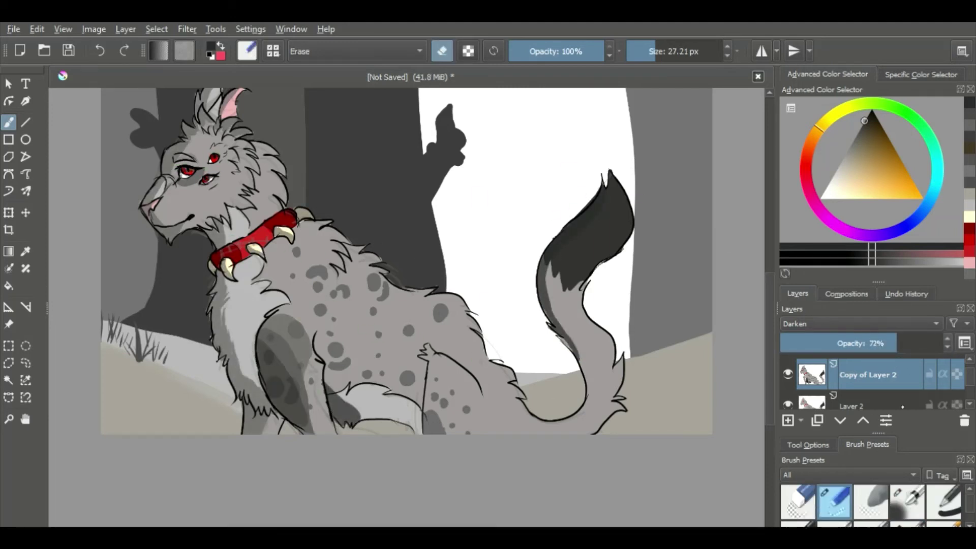
left_click(903, 407)
key("Page_Down")
key("Page_Down")
key("i")
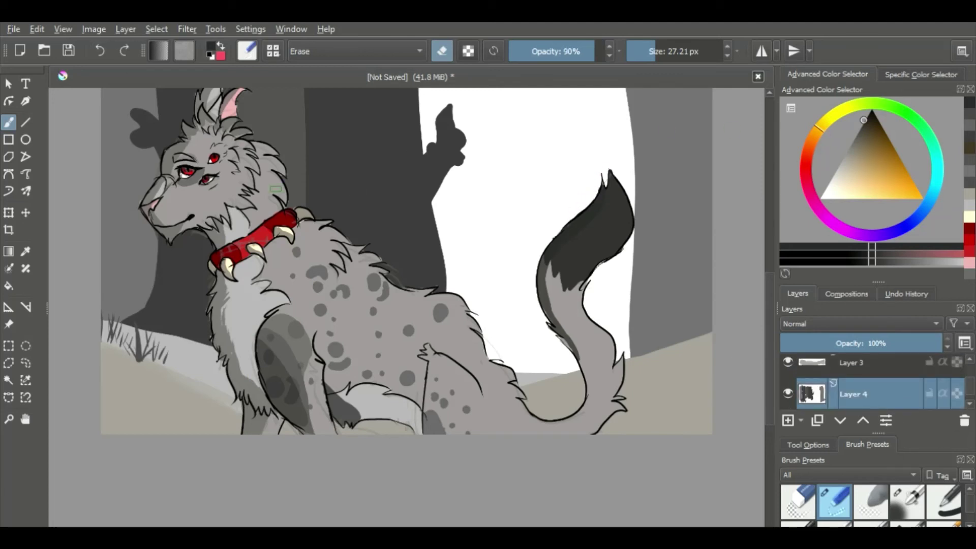
left_click(447, 152, "ctrl")
key("/")
left_click_drag(363, 132, 366, 239)
left_click_drag(409, 158, 414, 284)
left_click_drag(381, 204, 383, 270)
left_click_drag(406, 91, 421, 239)
left_click_drag(381, 94, 383, 173)
left_click_drag(424, 224, 432, 289)
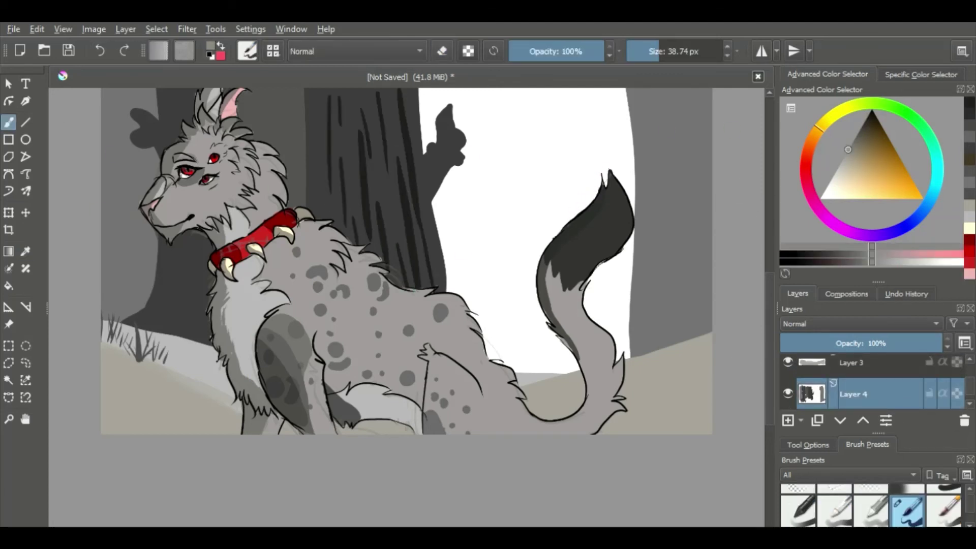
Step: Paint lighter gray bark streaks on the trunk behind the tail
left_click_drag(681, 116, 691, 300)
left_click_drag(653, 127, 658, 346)
left_click_drag(655, 92, 658, 127)
Step: Paint dark gray bark streaks on the medium gray trunk in front of the creature's face
left_click(366, 167, "ctrl")
left_click_drag(109, 91, 112, 234)
left_click_drag(111, 239, 109, 304)
left_click_drag(127, 226, 134, 308)
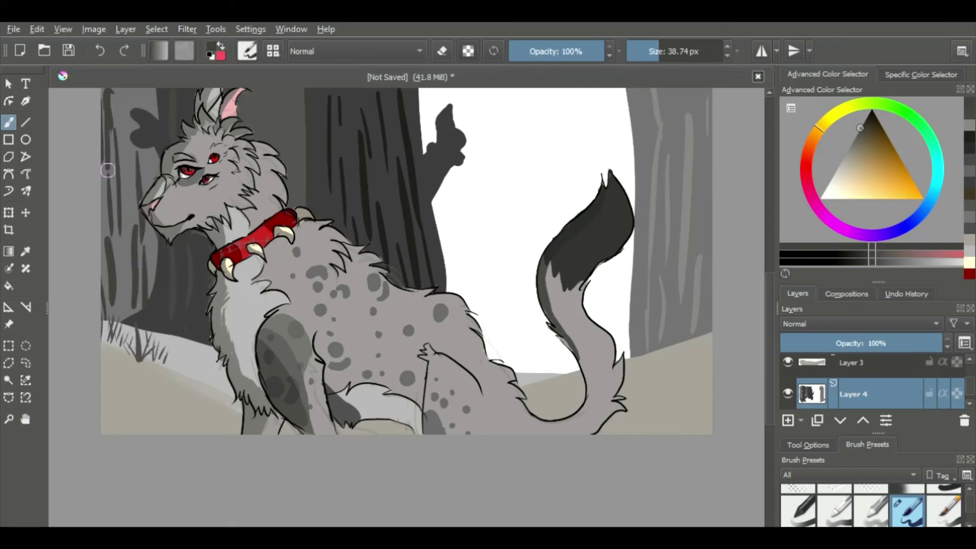
left_click_drag(107, 170, 109, 131)
scroll(204, 209, "up", 3)
left_click_drag(107, 175, 109, 223)
left_click_drag(125, 139, 127, 229)
left_click_drag(134, 120, 140, 211)
mouse_move(147, 162)
left_mouse_down()
mouse_move(152, 221)
mouse_move(106, 351)
mouse_move(105, 409)
left_mouse_up()
left_click_drag(105, 206, 107, 120)
Step: Add dark bark streaks to the charcoal and middle trunks behind the creature's head and shoulders
left_click(406, 291, "ctrl")
left_click_drag(307, 188, 307, 118)
mouse_move(320, 351)
left_mouse_down()
mouse_move(318, 124)
mouse_move(376, 239)
left_mouse_up()
left_click_drag(392, 142, 410, 265)
left_click_drag(176, 152, 177, 262)
left_click_drag(170, 241, 168, 282)
left_click_drag(193, 384, 196, 457)
left_click_drag(172, 388, 176, 457)
left_click_drag(173, 129, 173, 155)
Step: Duplicate the tree layer in Darken mode and paint near-black shadows down the outermost trunks
left_click(293, 298, "ctrl")
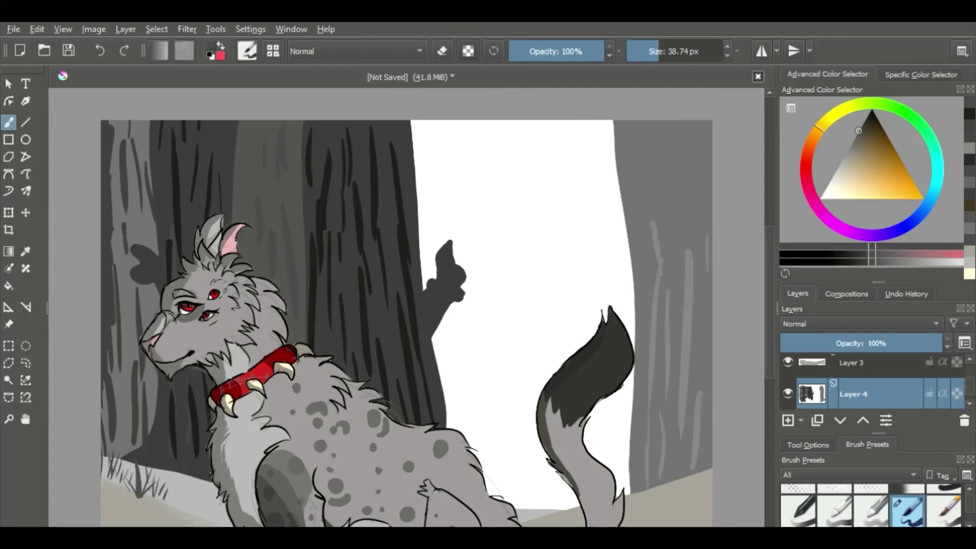
key("ctrl+j")
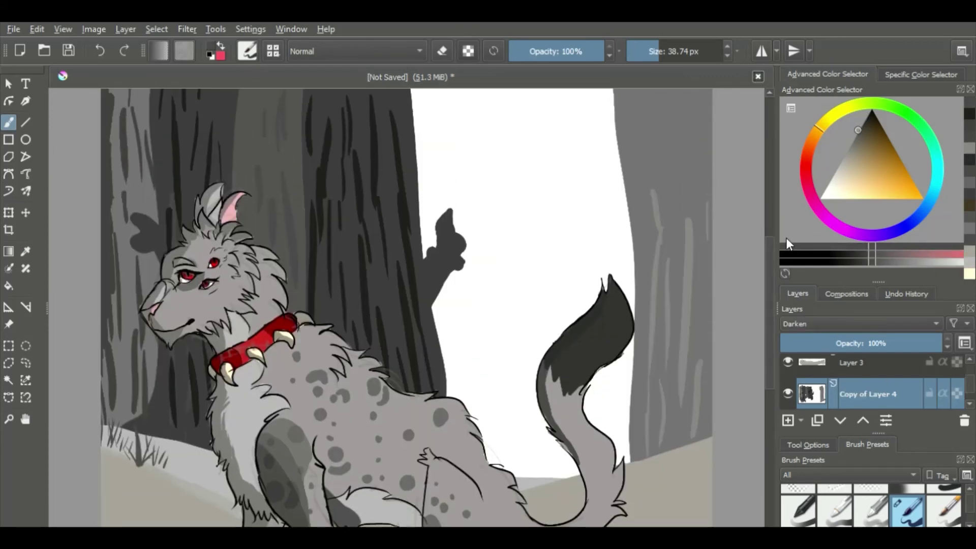
left_click_drag(122, 305, 122, 422)
left_click_drag(132, 102, 132, 437)
scroll(104, 382, "up", 3)
left_click_drag(684, 198, 683, 391)
scroll(684, 305, "down", 5)
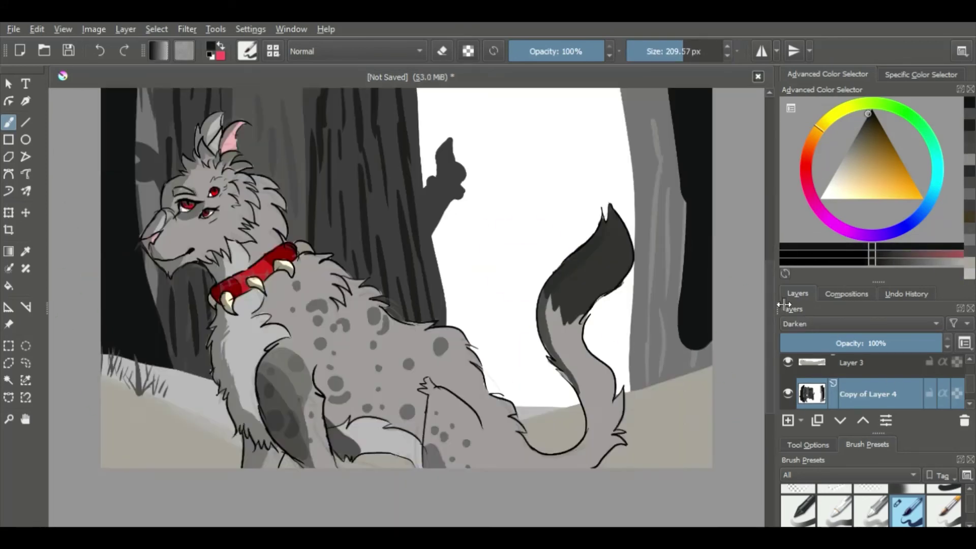
Step: Widen the shadow on the trunk behind the tail and darken one side of the trunk behind the creature's back
scroll(577, 153, "up", 4)
left_click_drag(670, 223, 670, 503)
left_click_drag(661, 137, 660, 503)
mouse_move(330, 153)
left_mouse_down()
mouse_move(332, 225)
mouse_move(369, 153)
left_mouse_up()
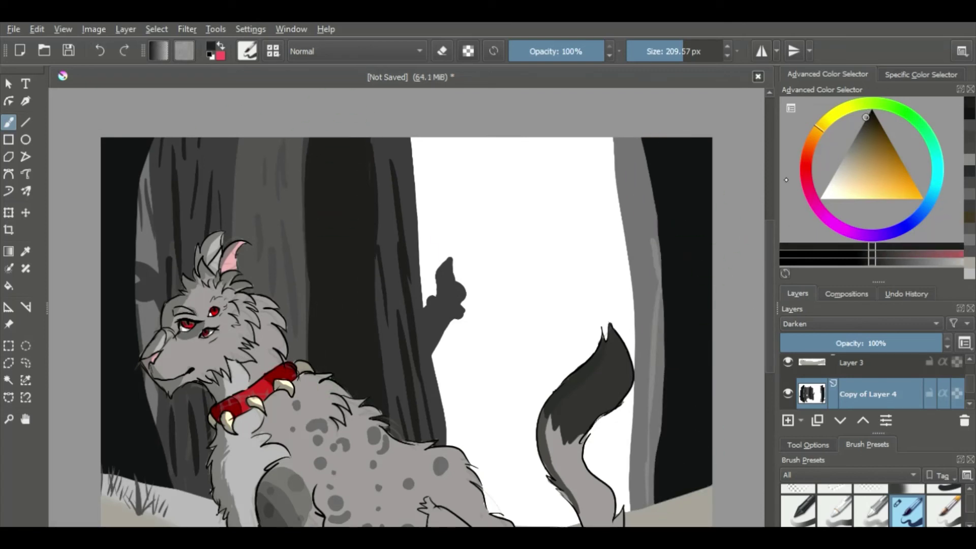
Step: Darken the trunks around the creature's head and lower the tree shading layer's opacity
left_click(635, 168, "ctrl")
left_click_drag(249, 142, 257, 305)
left_click_drag(213, 153, 170, 326)
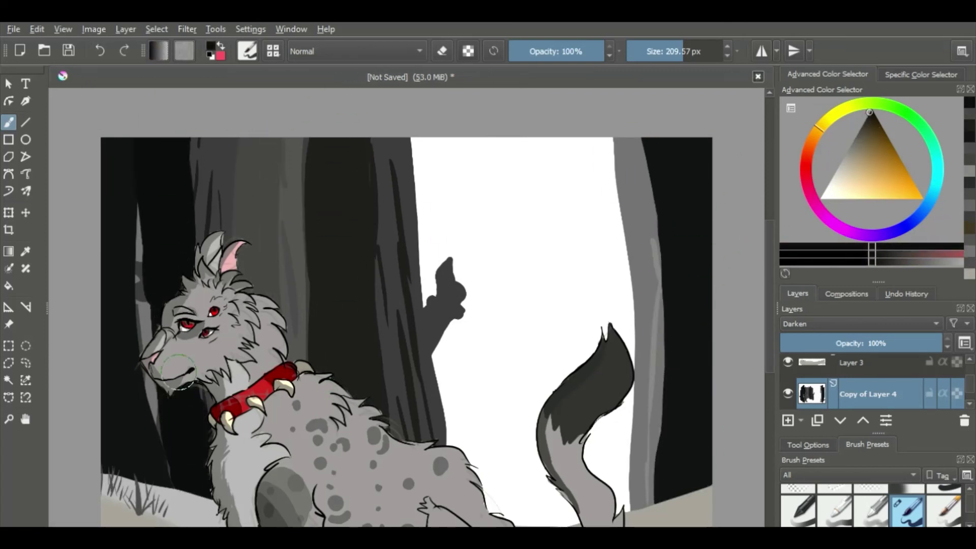
left_click_drag(895, 343, 783, 343)
left_click(964, 421)
Step: Add a new layer below the trees and fill the sky with light gray
key("Insert")
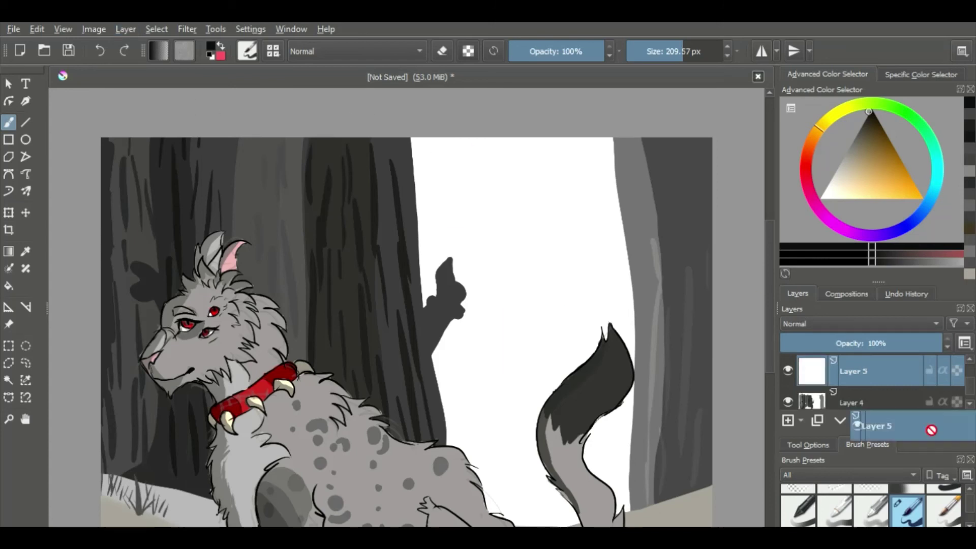
key("ctrl+Page_Down")
left_click(838, 167)
mouse_move(508, 241)
left_mouse_down()
mouse_move(549, 442)
mouse_move(485, 215)
left_mouse_up()
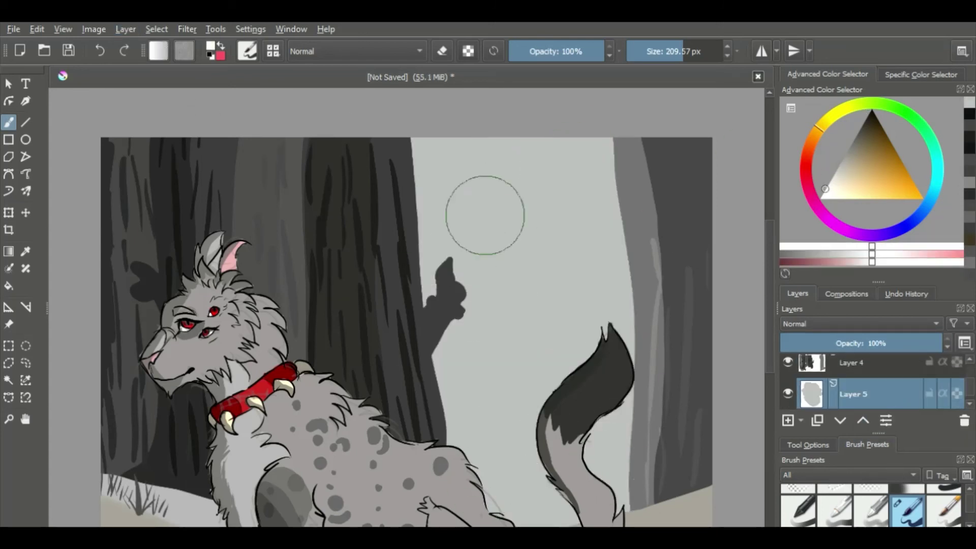
Step: Paint puffy white clouds across the gray sky between the trunks and above the hills
left_click_drag(553, 240, 605, 251)
left_click_drag(422, 188, 472, 213)
mouse_move(482, 371)
left_mouse_down()
mouse_move(514, 361)
mouse_move(529, 382)
left_mouse_up()
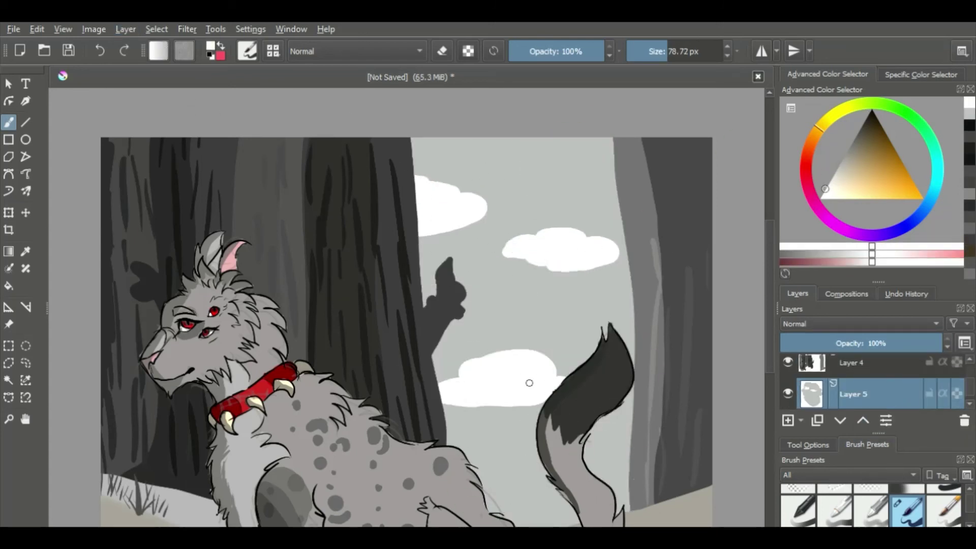
scroll(407, 305, "down", 3)
scroll(508, 254, "up", 2)
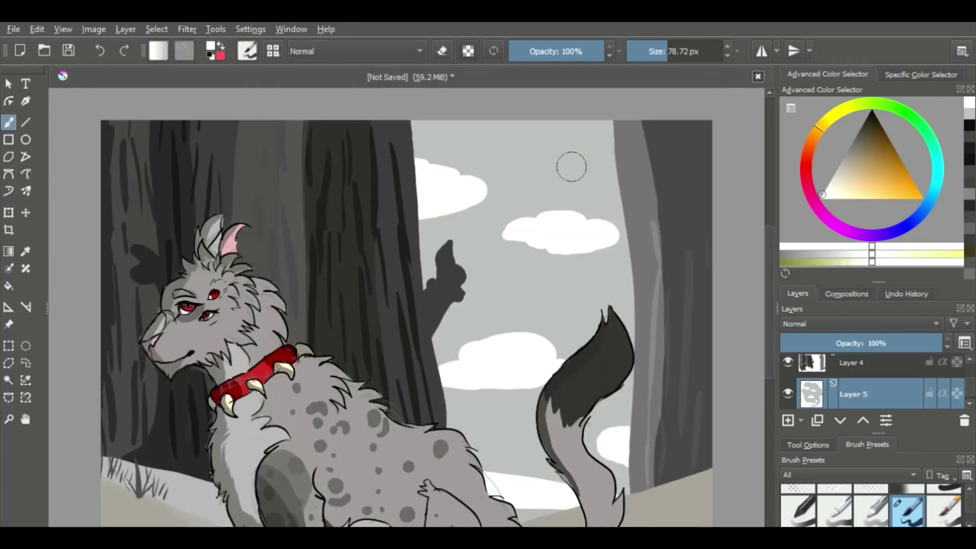
Step: Paint a round white moon above the clouds and surround it with a soft white airbrushed glow
mouse_move(571, 163)
left_mouse_down()
mouse_move(525, 144)
mouse_move(541, 202)
left_mouse_up()
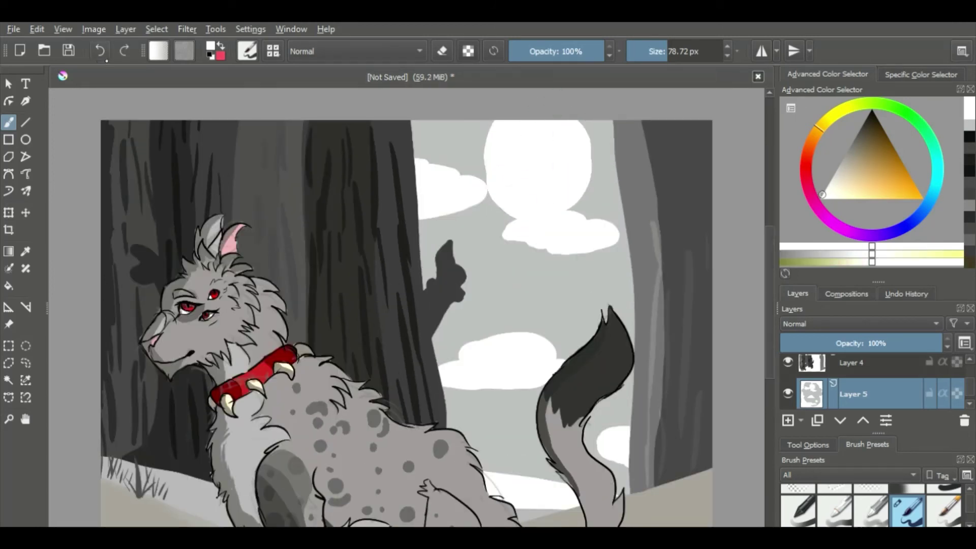
key("ctrl+z")
left_click(537, 162)
left_click(907, 500)
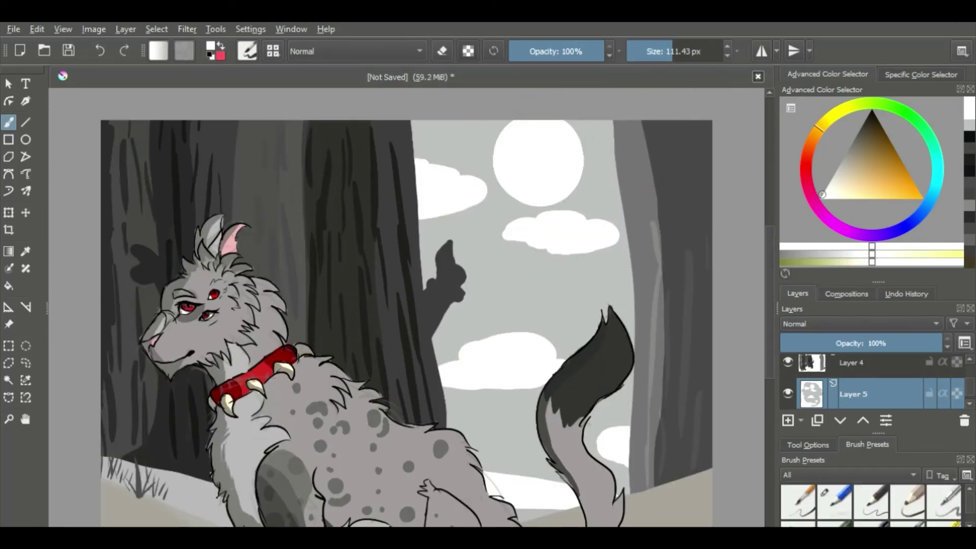
mouse_move(539, 163)
left_mouse_down()
mouse_move(584, 185)
mouse_move(503, 188)
left_mouse_up()
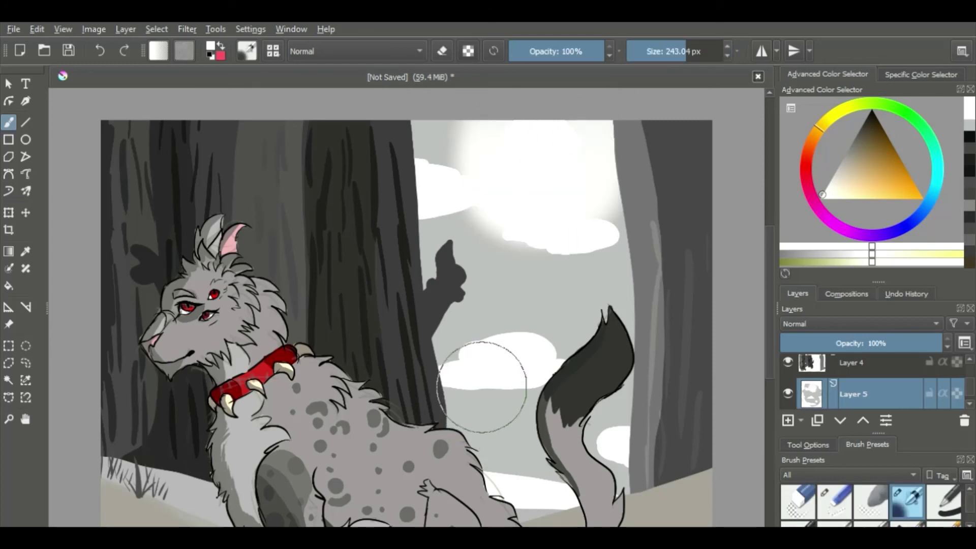
Step: Switch to the inking brush at 7.48 px and sample black from the creature's outline
scroll(482, 387, "down", 5)
key("/")
left_click(603, 344, "ctrl")
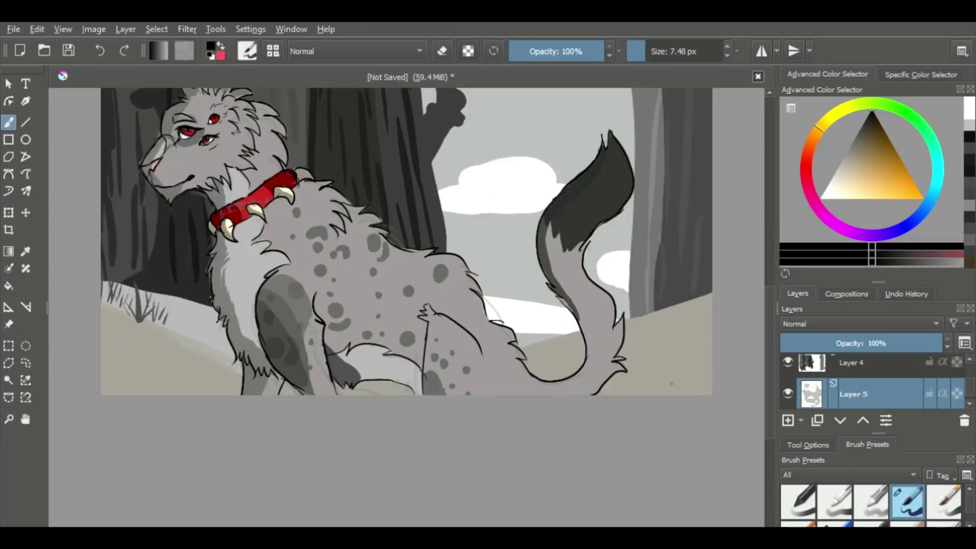